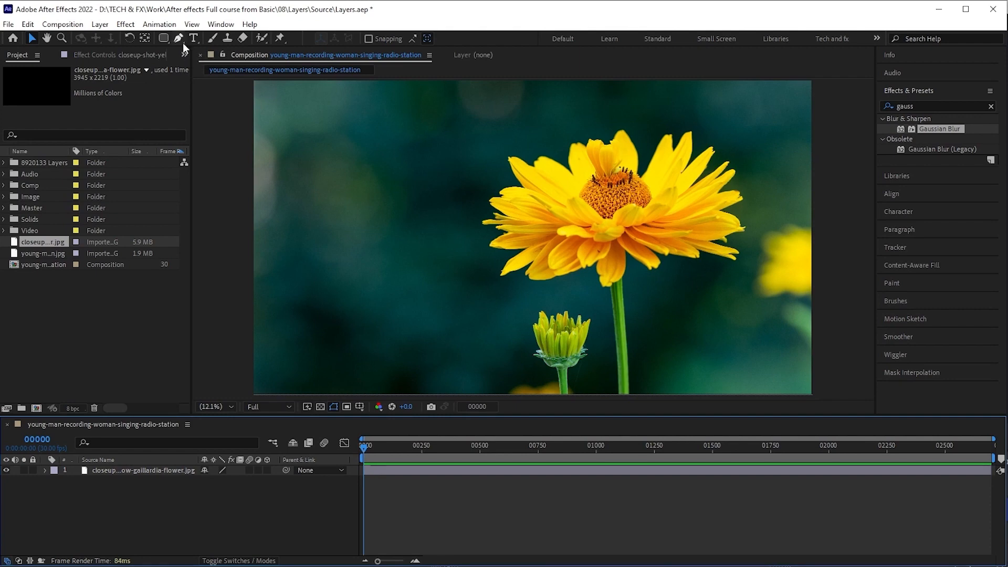
{"action": "left_click", "coordinate": [183, 43]}
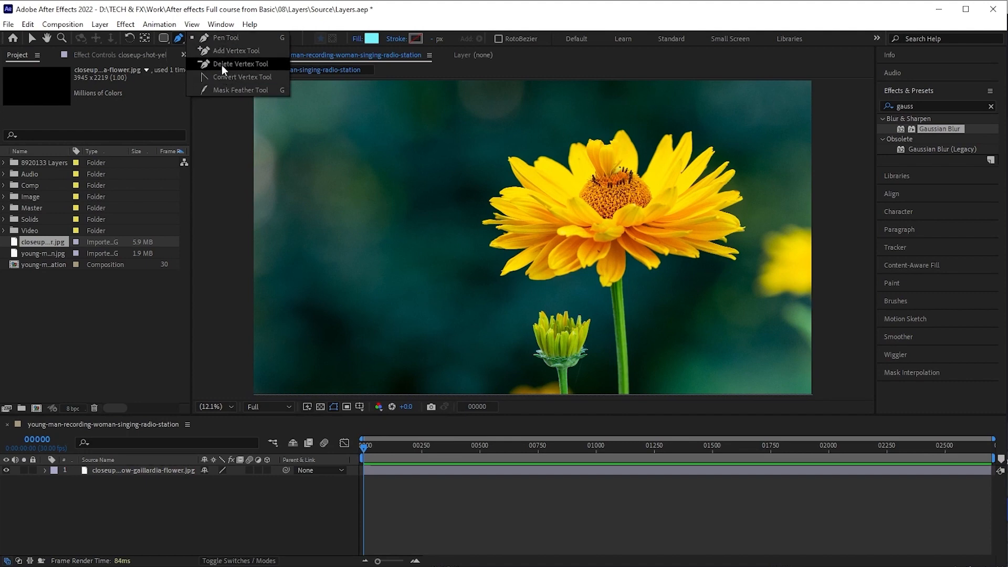
{"action": "left_click", "coordinate": [181, 41]}
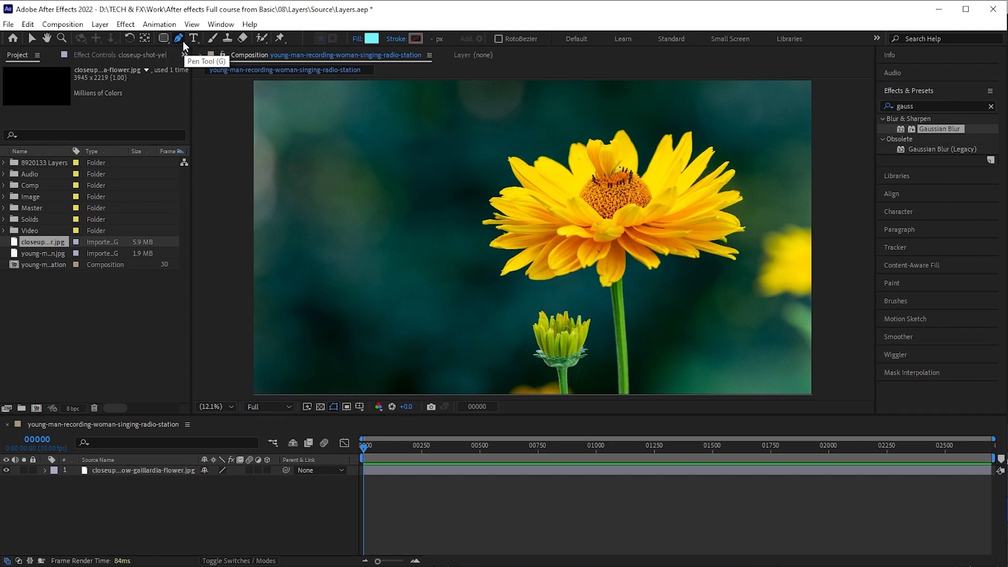
{"action": "left_click", "coordinate": [183, 41]}
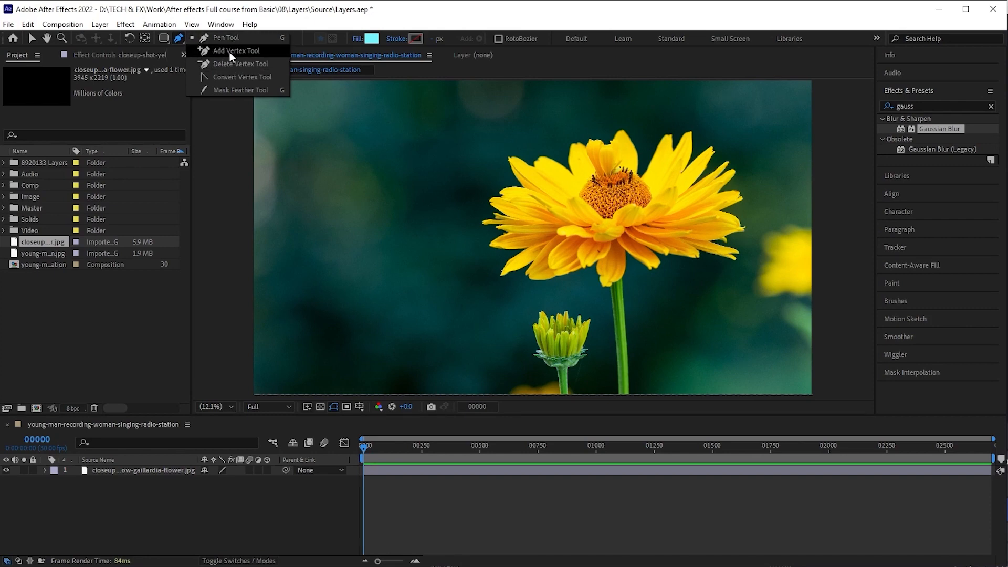
{"action": "left_click", "coordinate": [36, 36]}
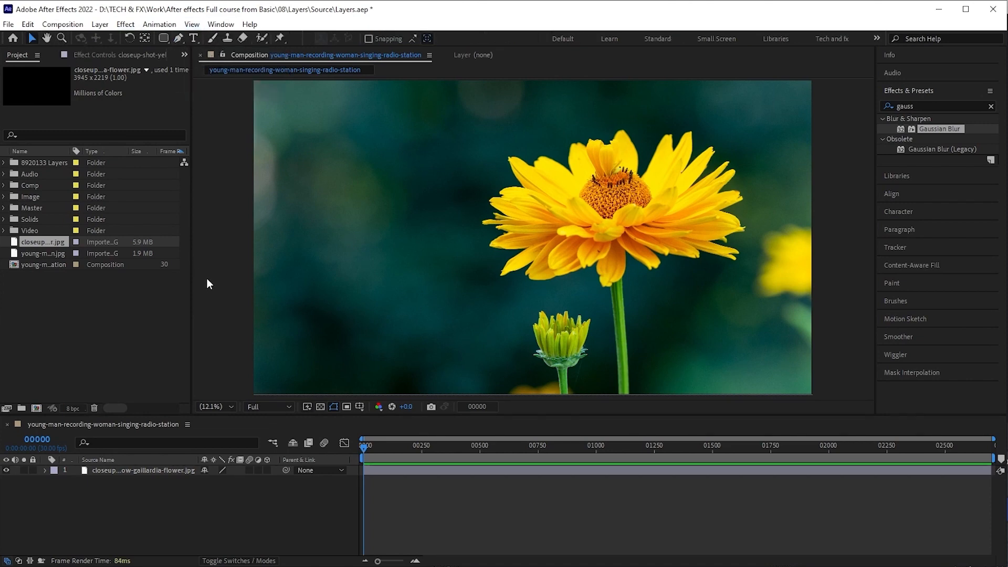
Step: Draw a closed curved mask around the flower head on the flower photo layer with the Pen tool
{"action": "left_click", "coordinate": [178, 39]}
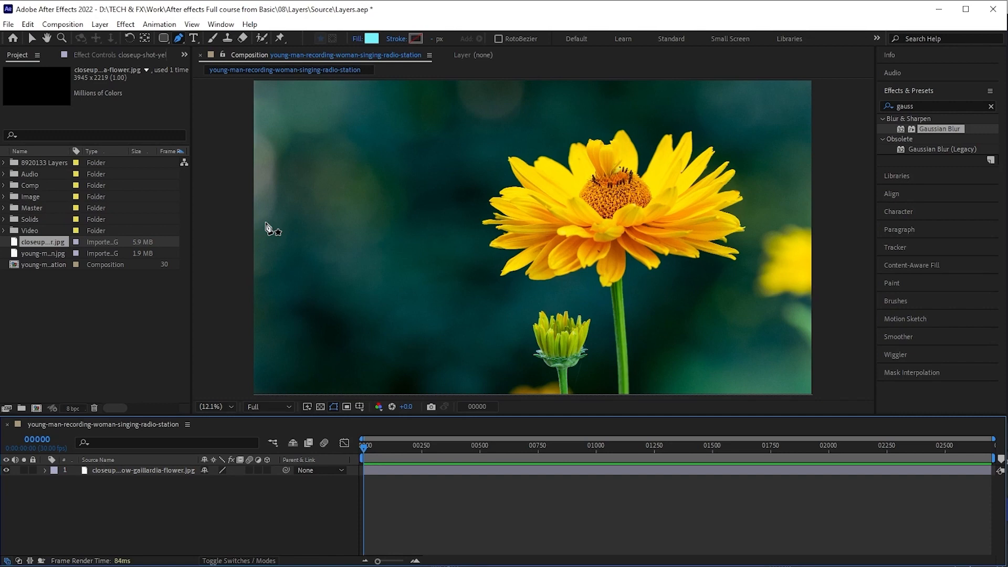
{"action": "left_click", "coordinate": [380, 471]}
{"action": "left_click", "coordinate": [381, 471]}
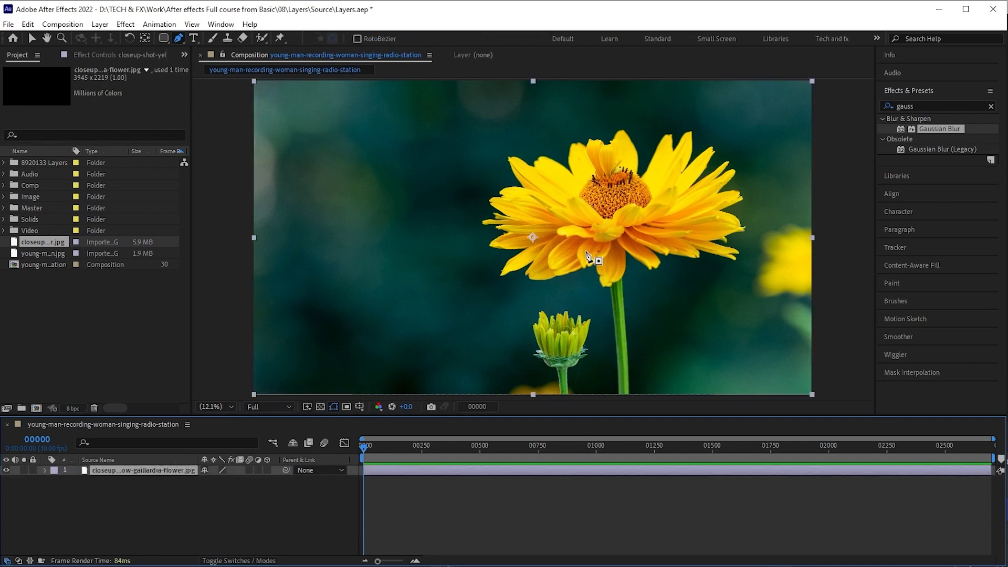
{"action": "left_click", "coordinate": [619, 401]}
{"action": "left_click", "coordinate": [632, 285]}
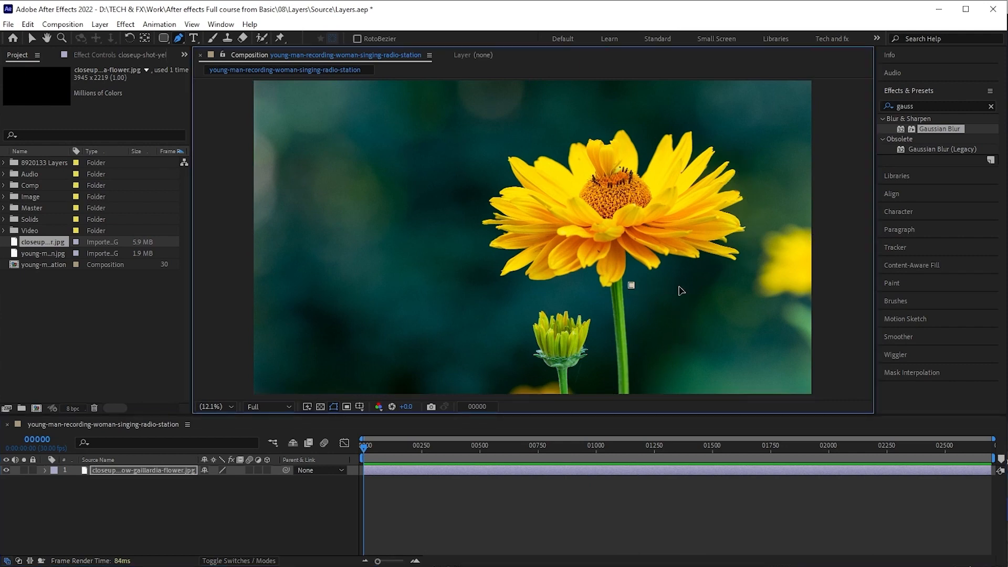
{"action": "left_click_drag", "start_coordinate": [734, 129], "coordinate": [556, 4]}
{"action": "left_click_drag", "start_coordinate": [462, 229], "coordinate": [492, 294]}
{"action": "left_click", "coordinate": [632, 286]}
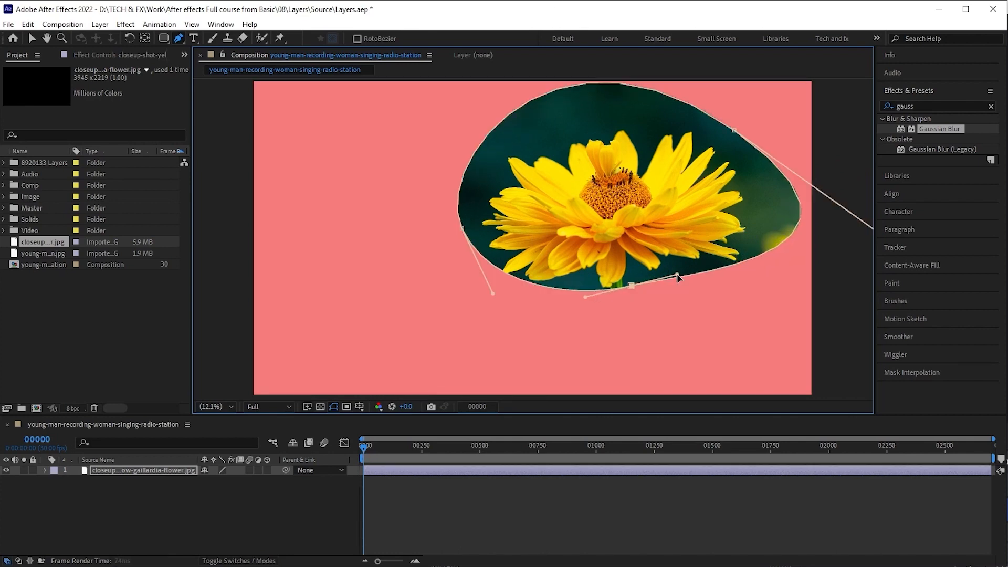
{"action": "left_click", "coordinate": [495, 525]}
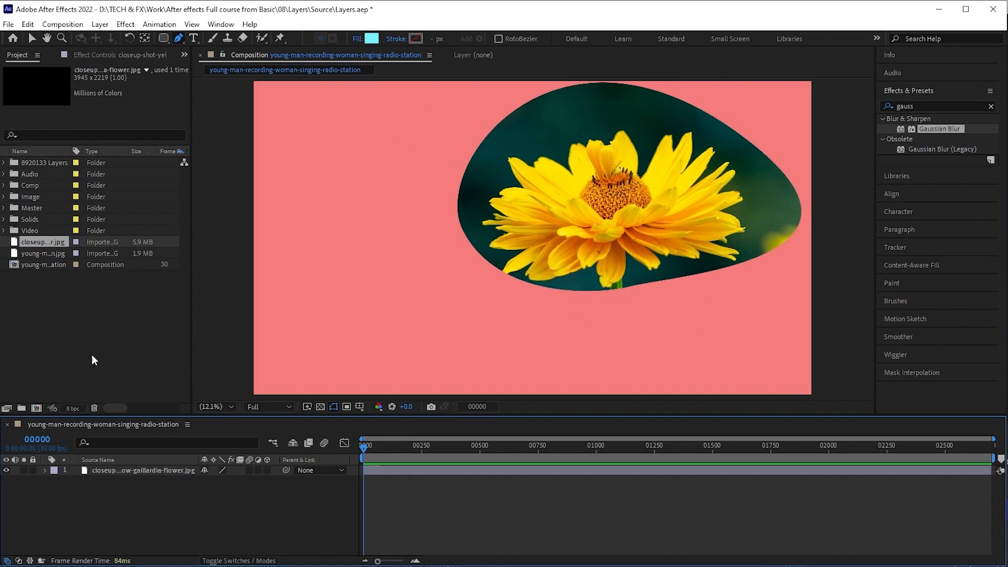
Step: Reveal the properties of the flower layer's Mask 1 and select its Mask Path
{"action": "left_click", "coordinate": [145, 472]}
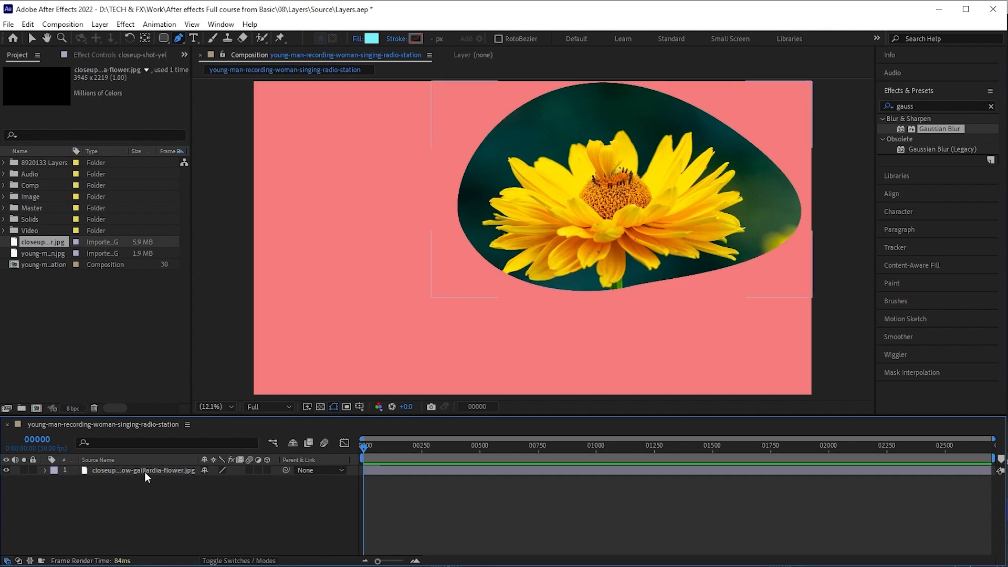
{"action": "left_click", "coordinate": [45, 471]}
{"action": "left_click", "coordinate": [58, 482]}
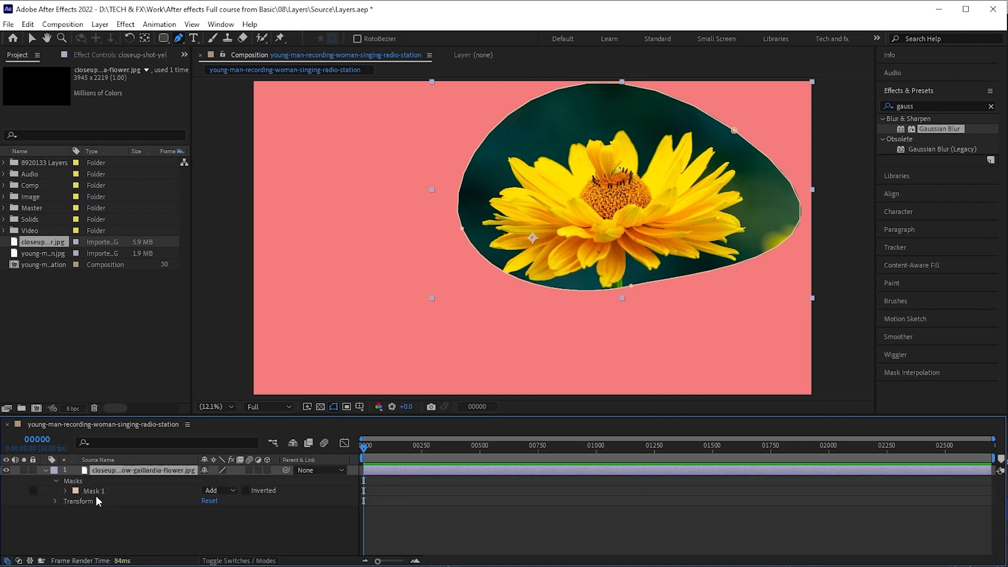
{"action": "left_click", "coordinate": [94, 490]}
{"action": "left_click", "coordinate": [65, 491]}
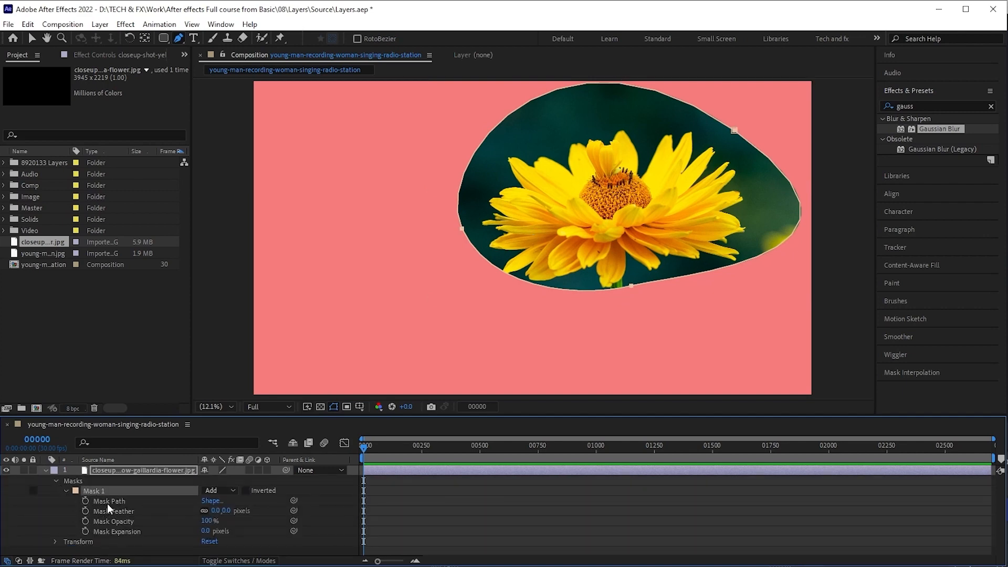
{"action": "left_click", "coordinate": [107, 502]}
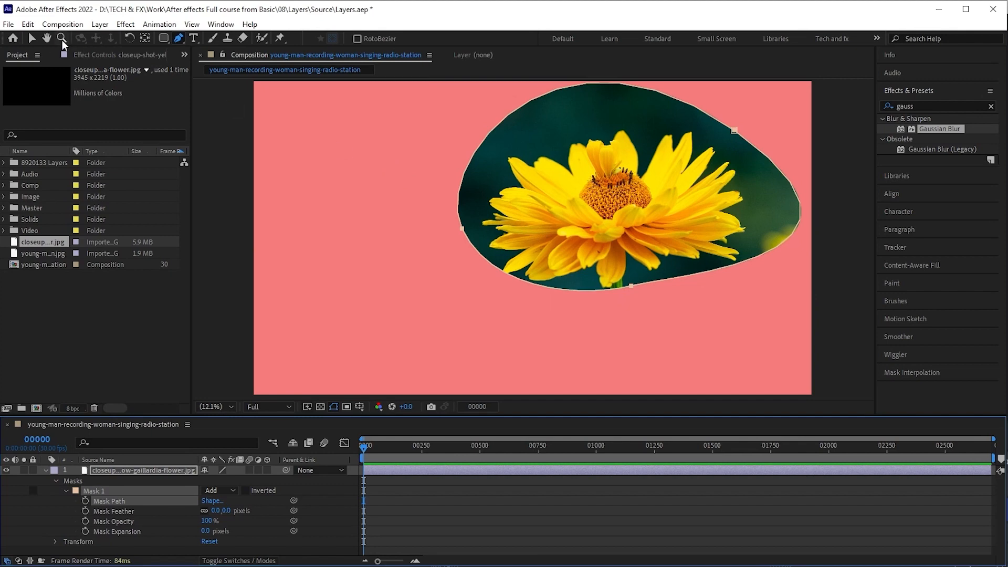
Step: Move the mask's lowest vertex down along the stem and collapse the layer's properties
{"action": "left_click", "coordinate": [32, 38]}
{"action": "left_click", "coordinate": [632, 286]}
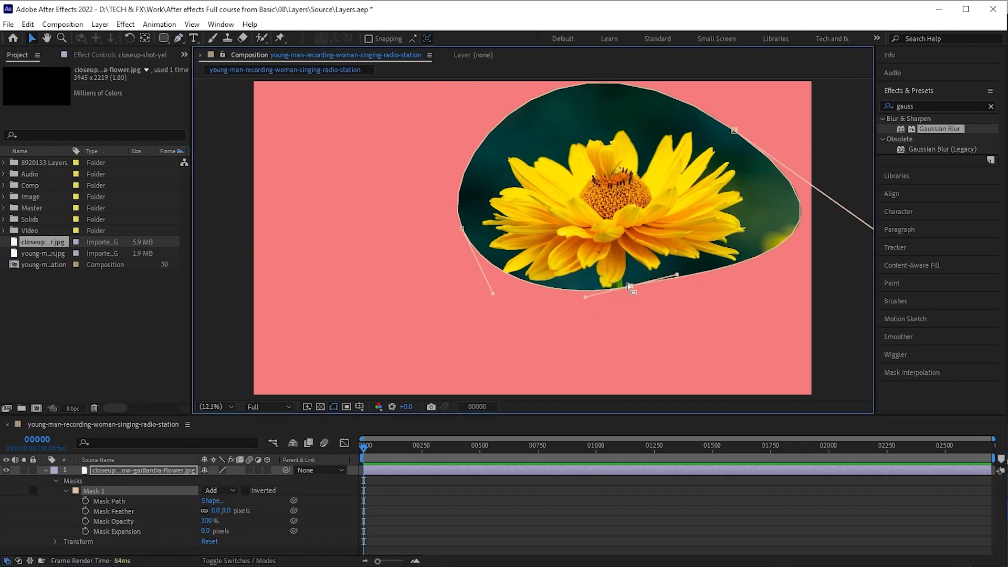
{"action": "left_click_drag", "start_coordinate": [631, 285], "coordinate": [641, 357]}
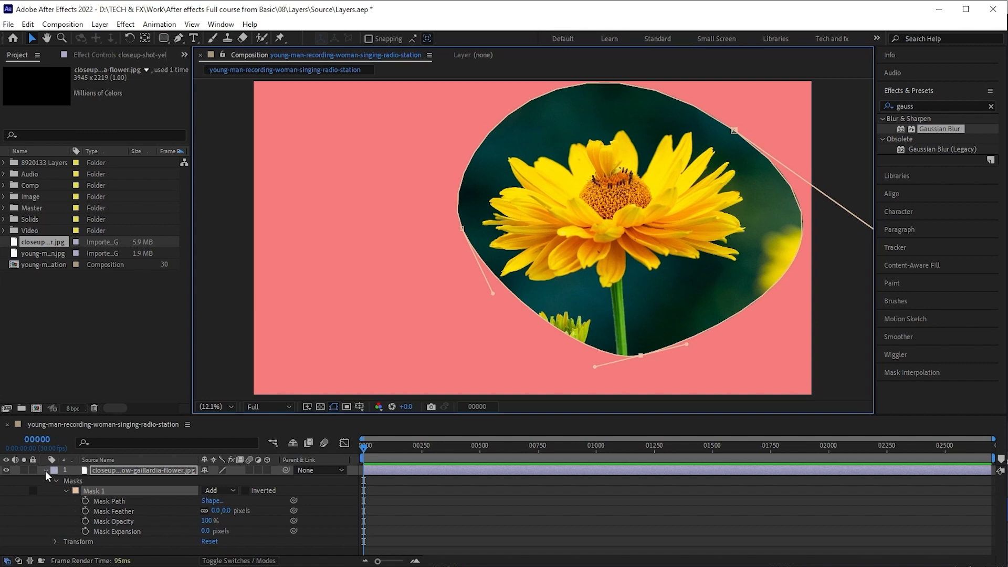
{"action": "left_click", "coordinate": [46, 470]}
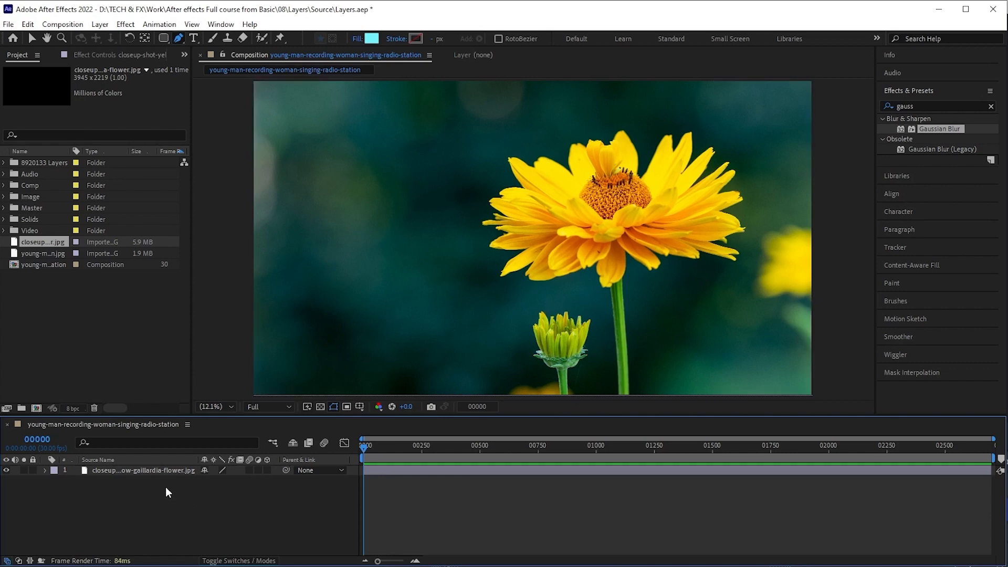
Step: Draw a four-point arrowhead mask on the flower layer in the dark background left of the flower
{"action": "left_click", "coordinate": [161, 471]}
{"action": "left_click", "coordinate": [160, 470]}
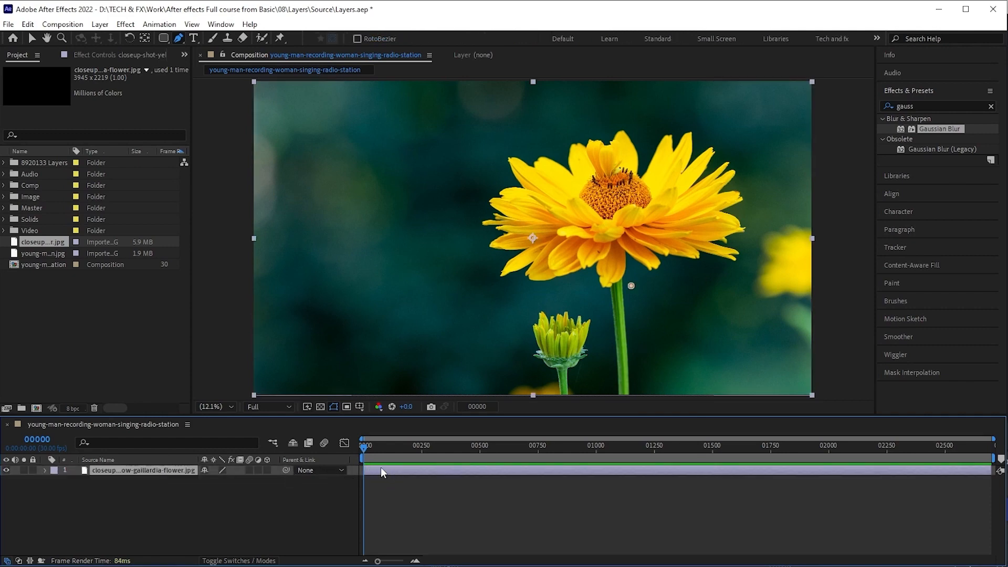
{"action": "left_click", "coordinate": [337, 165]}
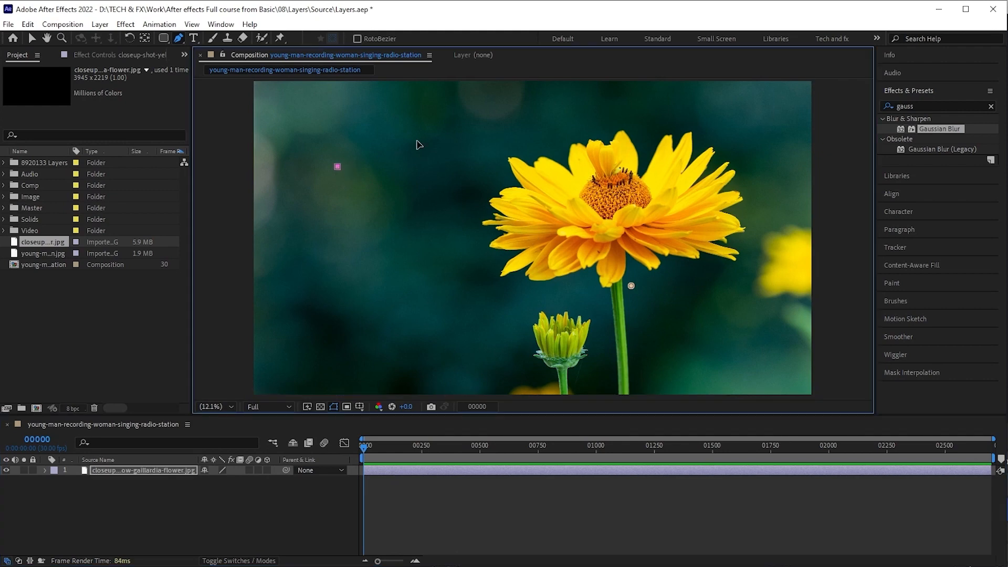
{"action": "left_click", "coordinate": [450, 122]}
{"action": "left_click", "coordinate": [400, 225]}
{"action": "left_click", "coordinate": [393, 170]}
{"action": "left_click", "coordinate": [337, 166]}
{"action": "left_click", "coordinate": [294, 497]}
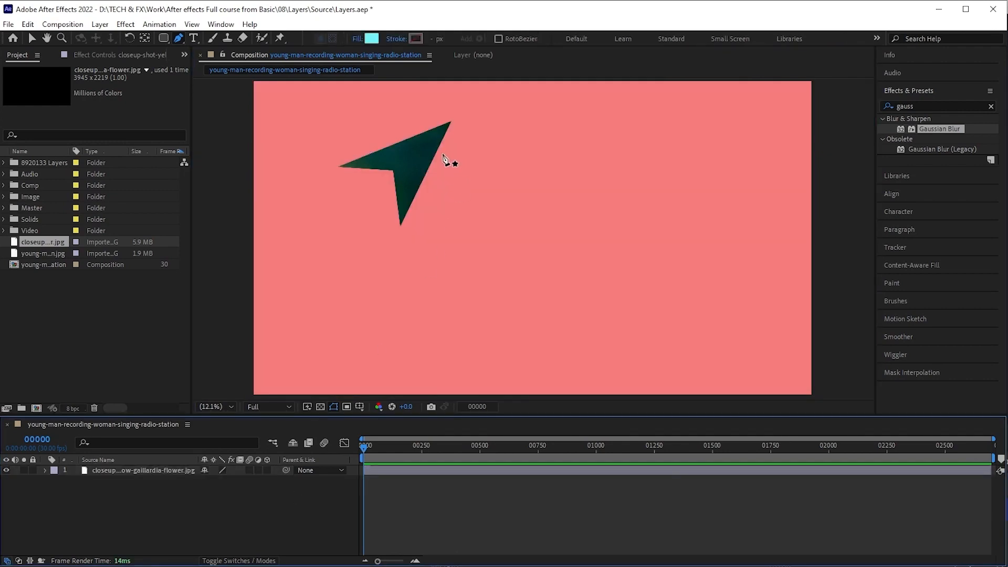
Step: Undo the arrowhead mask point by point and deselect the flower layer
{"action": "left_click", "coordinate": [391, 471]}
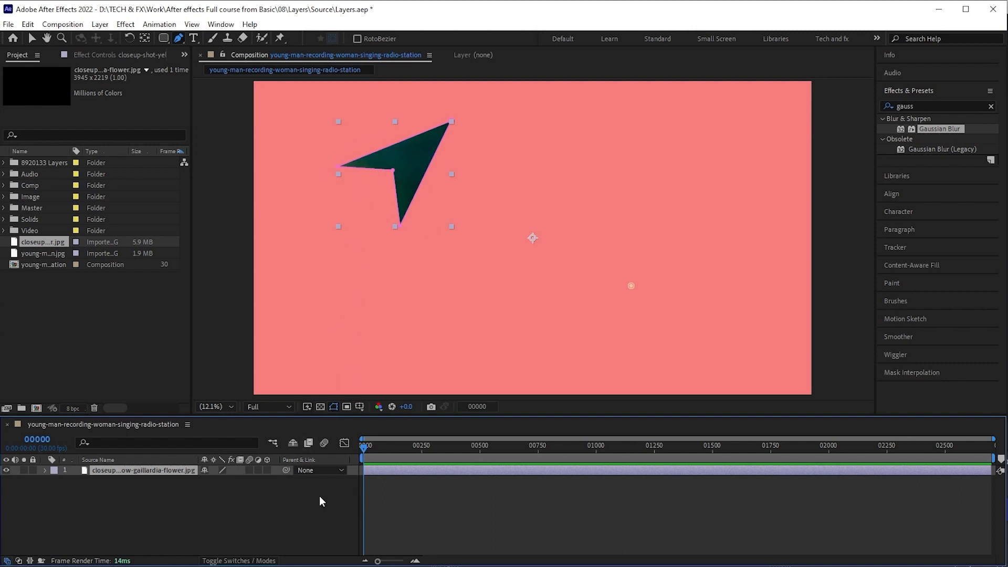
{"action": "key", "text": "ctrl+z"}
{"action": "key", "text": "ctrl+z"}
{"action": "key", "text": "ctrl+z"}
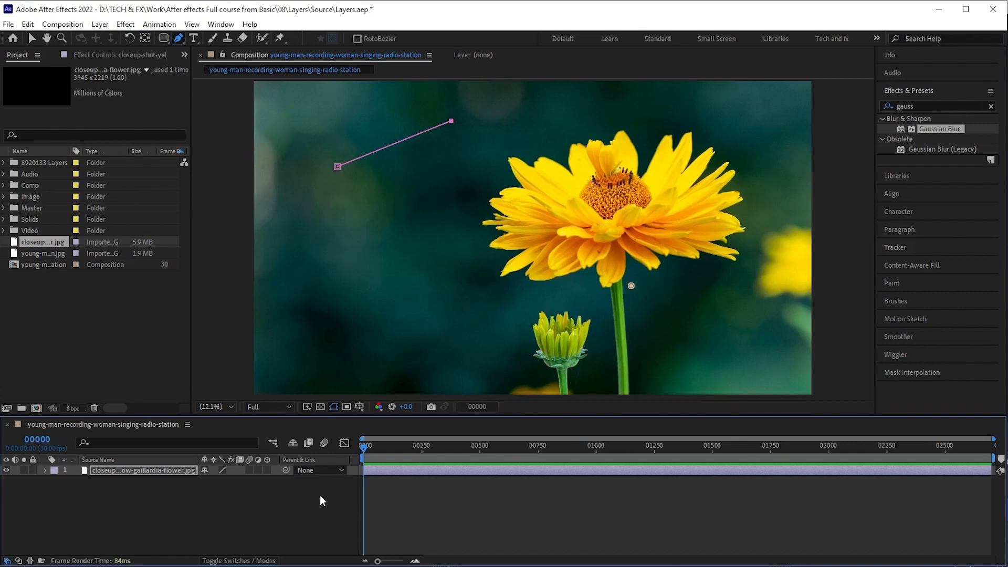
{"action": "key", "text": "ctrl+z"}
{"action": "key", "text": "ctrl+z"}
{"action": "left_click", "coordinate": [276, 503]}
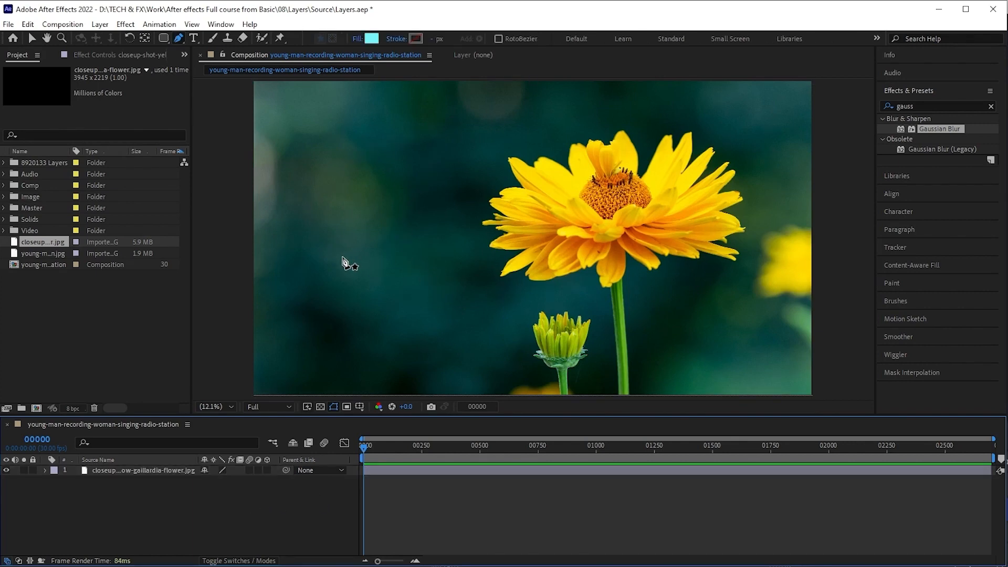
Step: Draw a closed four-point arrowhead as a new shape layer left of the flower, with no layer selected
{"action": "left_click", "coordinate": [318, 251]}
{"action": "left_click", "coordinate": [452, 154]}
{"action": "left_click", "coordinate": [400, 310]}
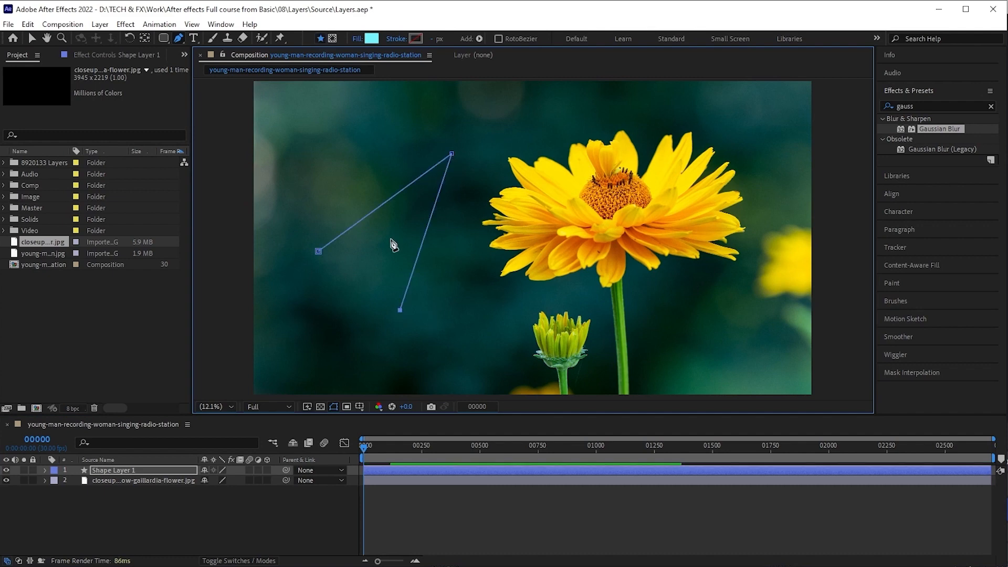
{"action": "left_click", "coordinate": [391, 239]}
{"action": "left_click", "coordinate": [319, 251]}
{"action": "key", "text": "F2"}
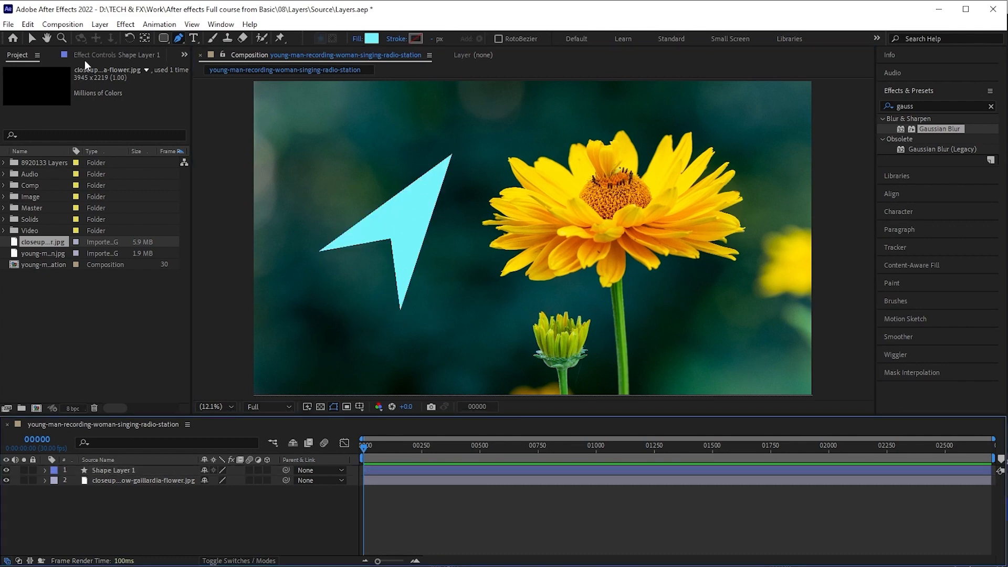
Step: Move the cyan arrowhead shape slightly down and toward the picture's left edge
{"action": "left_click", "coordinate": [31, 40]}
{"action": "left_click_drag", "start_coordinate": [409, 225], "coordinate": [363, 271]}
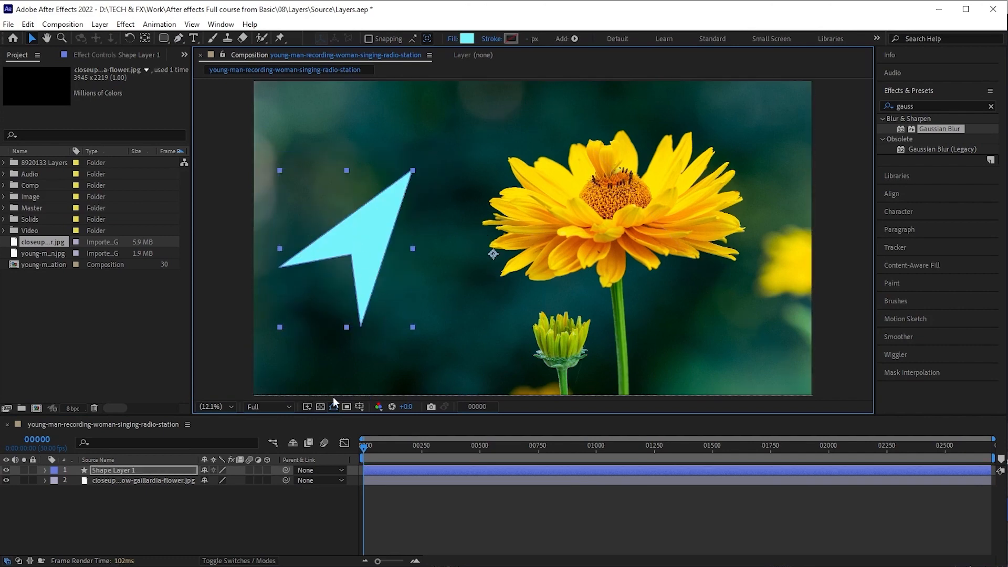
{"action": "left_click", "coordinate": [185, 492]}
Step: Draw a closed five-point notched mask over the flower head on the flower photo layer
{"action": "left_click", "coordinate": [166, 481]}
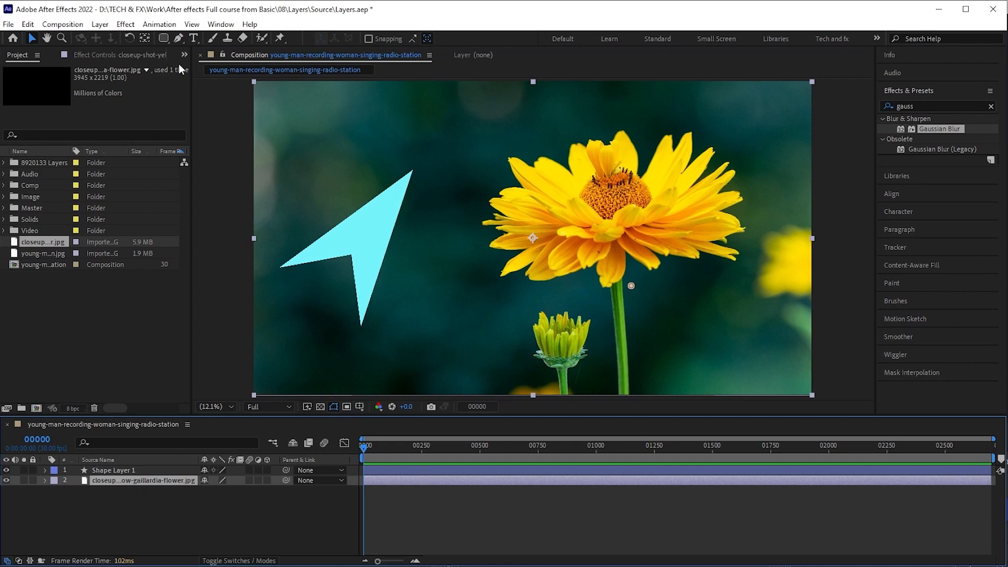
{"action": "left_click", "coordinate": [179, 38]}
{"action": "left_click", "coordinate": [649, 164]}
{"action": "left_click", "coordinate": [727, 158]}
{"action": "left_click", "coordinate": [570, 300]}
{"action": "left_click", "coordinate": [574, 149]}
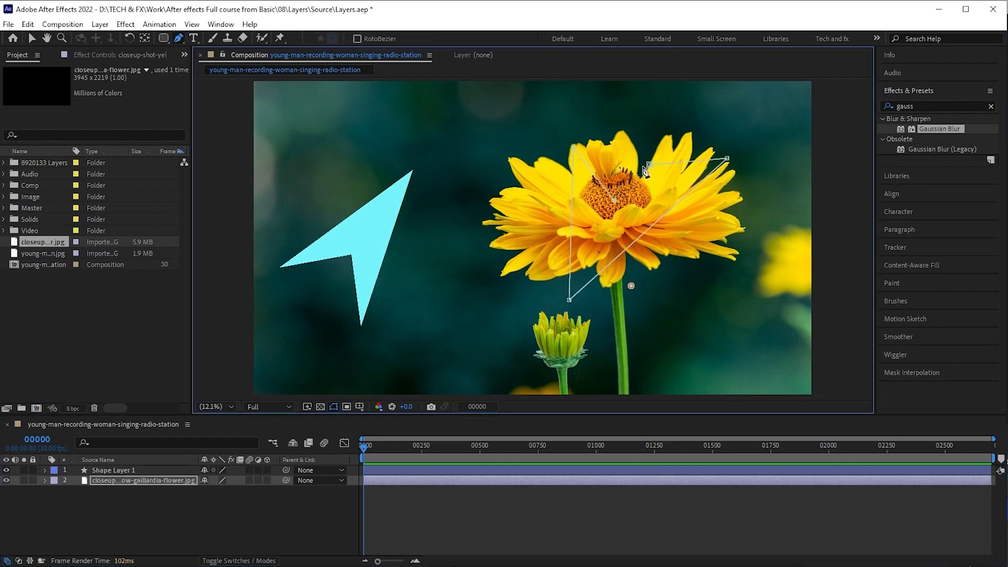
{"action": "left_click", "coordinate": [616, 206]}
{"action": "left_click", "coordinate": [649, 164]}
{"action": "left_click", "coordinate": [284, 519]}
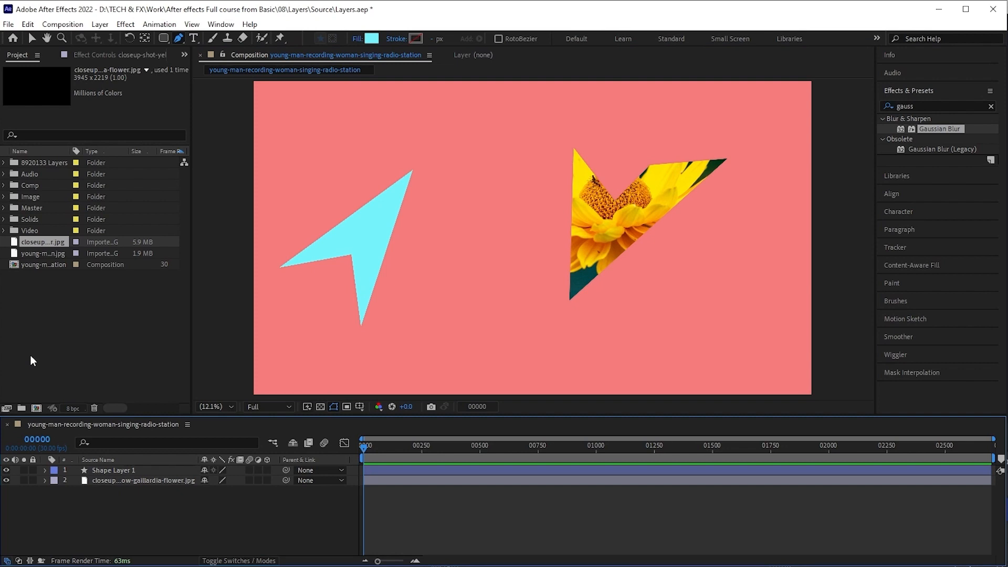
Step: Delete the arrowhead's shape layer and draw a triangle as a new shape layer left of the masked flower
{"action": "left_click", "coordinate": [116, 471]}
{"action": "key", "text": "Delete"}
{"action": "left_click", "coordinate": [286, 157]}
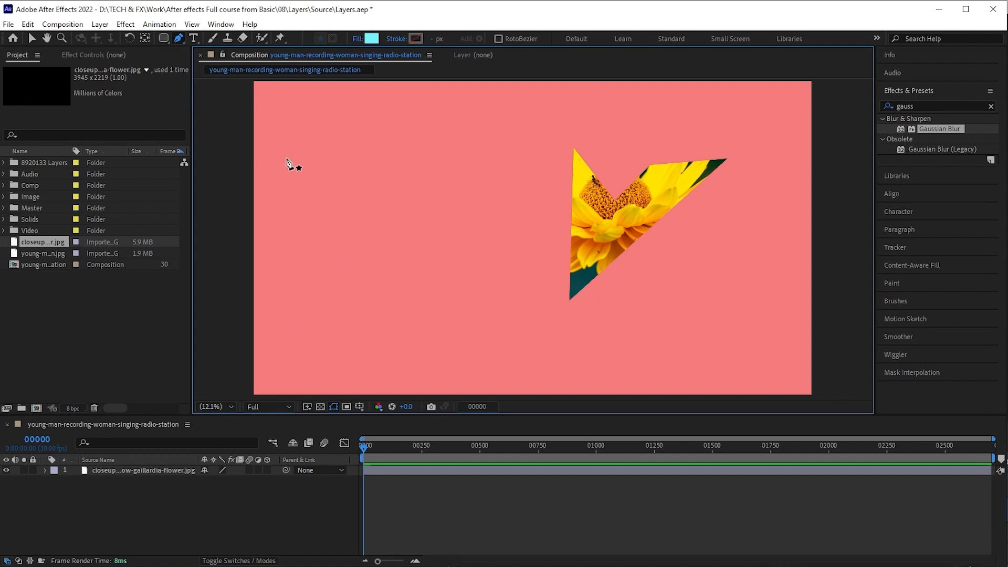
{"action": "left_click", "coordinate": [473, 130]}
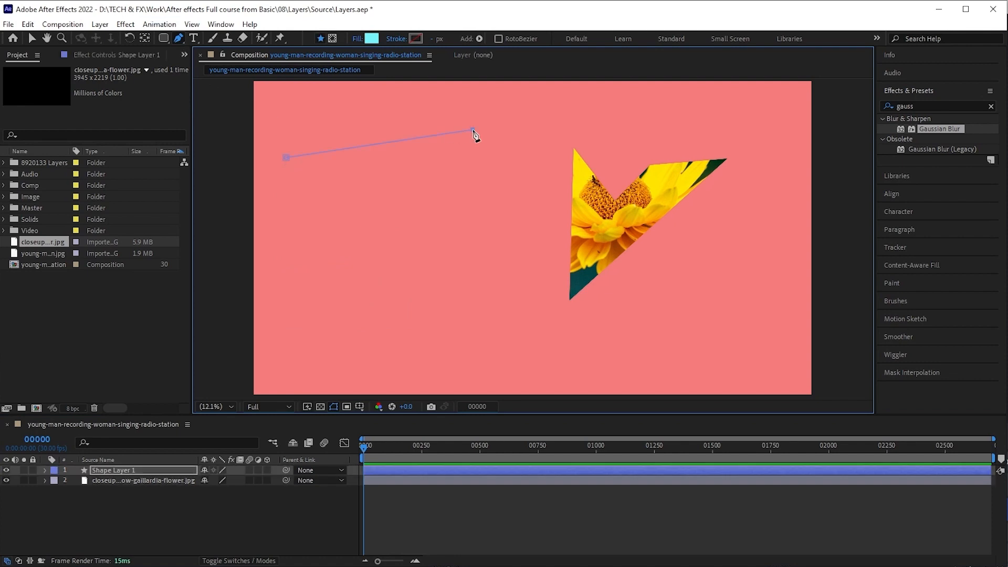
{"action": "left_click", "coordinate": [469, 211]}
{"action": "left_click", "coordinate": [286, 158]}
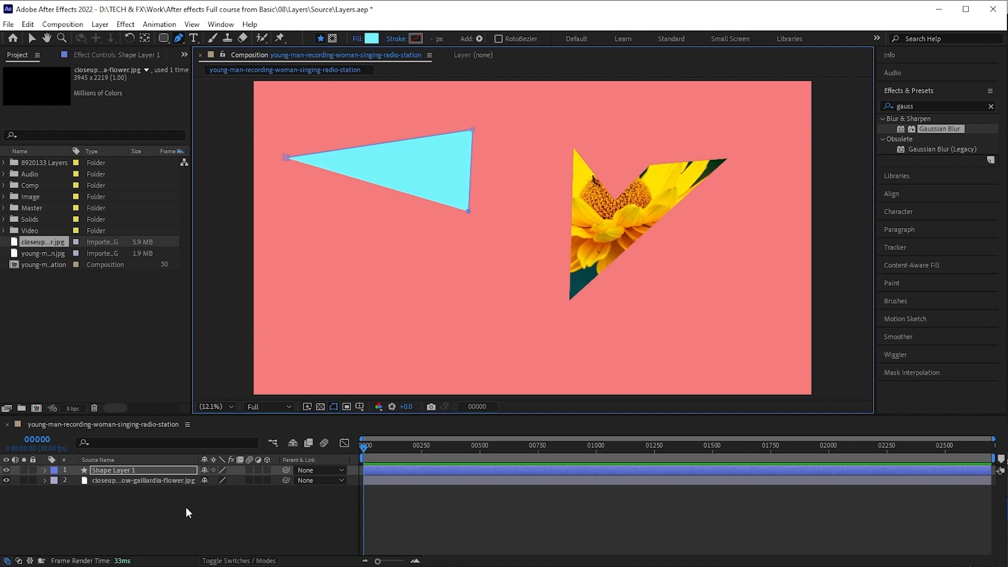
Step: Delete the triangle's shape layer and the mask on the flower layer
{"action": "key", "text": "Delete"}
{"action": "left_click", "coordinate": [184, 465]}
{"action": "key", "text": "Delete"}
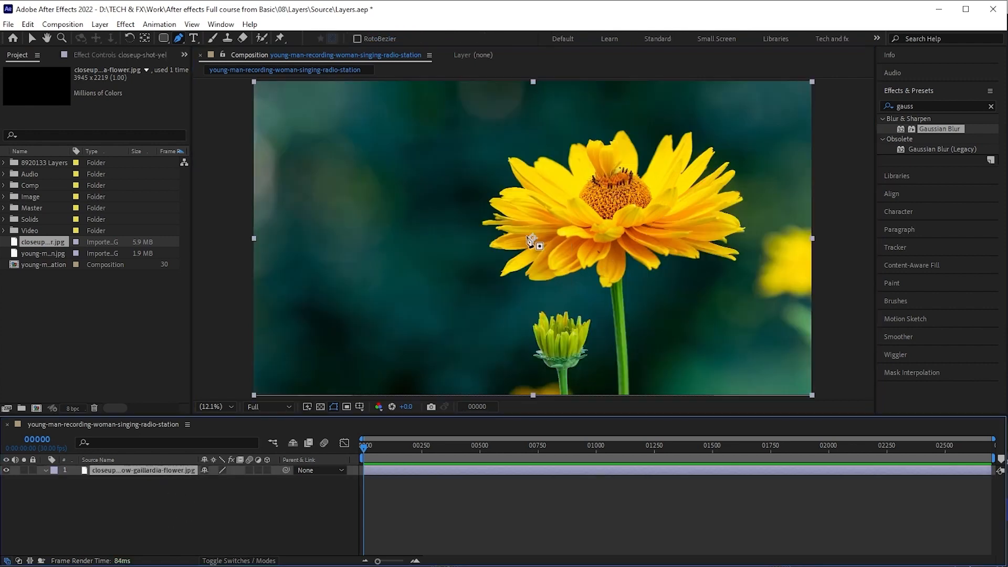
{"action": "left_click", "coordinate": [581, 268]}
{"action": "scroll", "coordinate": [562, 305], "scroll_direction": "up", "scroll_amount": 2}
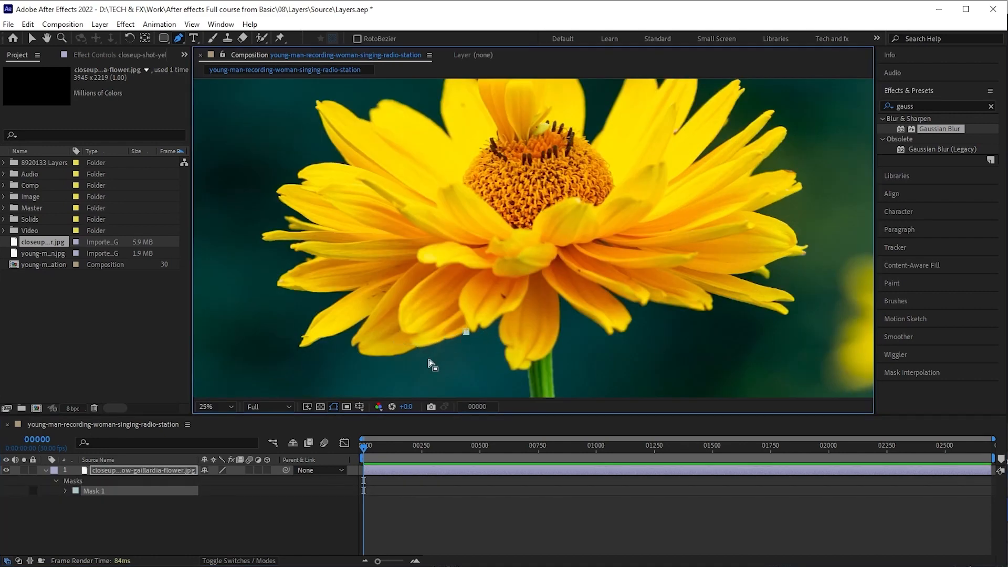
{"action": "left_click", "coordinate": [344, 373]}
{"action": "left_click", "coordinate": [279, 309]}
Step: Try tracing the flower's lower-left petal tip with curved mask points, retracting the outgoing direction handle at each curve
{"action": "left_click_drag", "start_coordinate": [279, 309], "coordinate": [308, 221]}
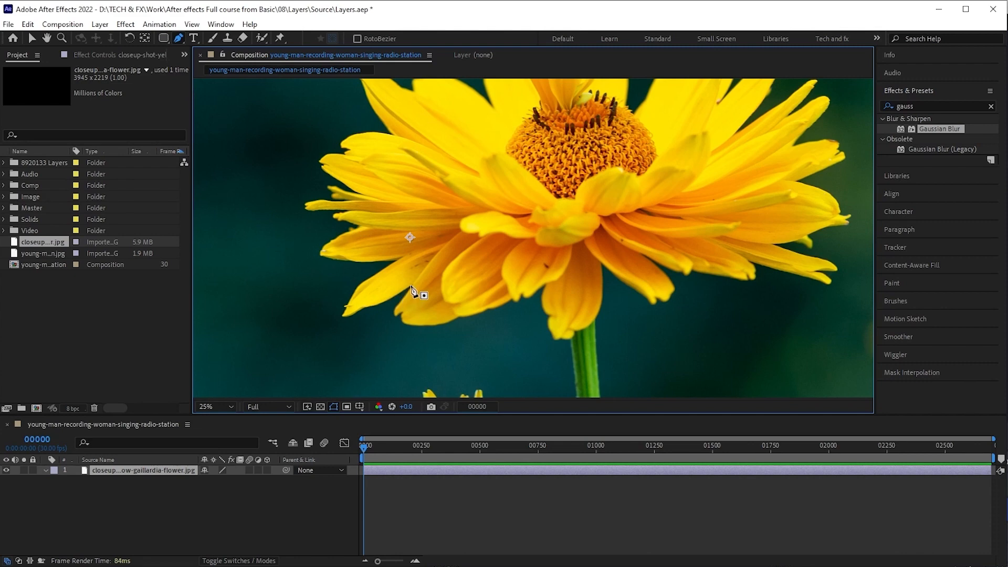
{"action": "left_click", "coordinate": [410, 285]}
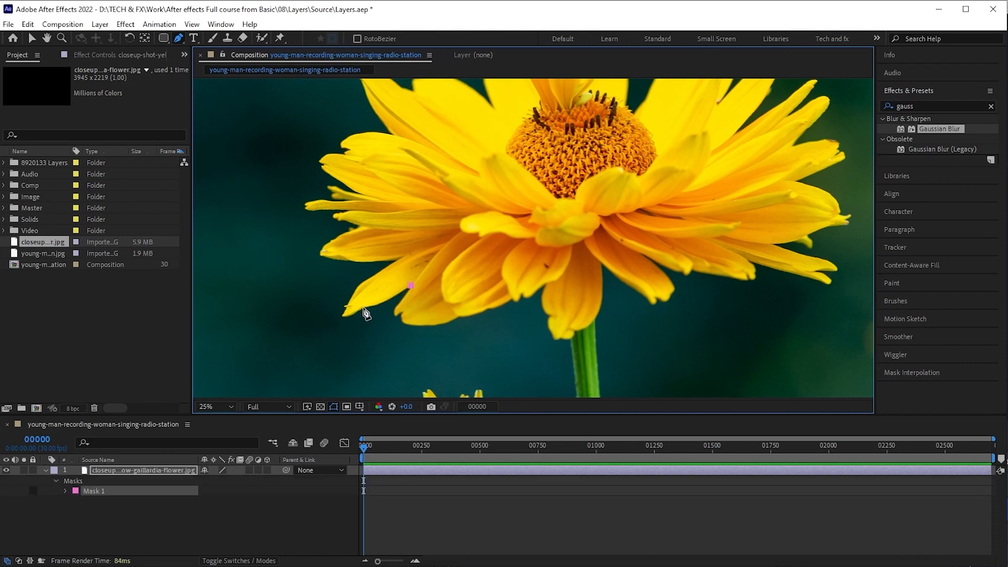
{"action": "left_click_drag", "start_coordinate": [364, 307], "coordinate": [339, 308]}
{"action": "left_click", "coordinate": [363, 307], "text": "alt"}
{"action": "left_click_drag", "start_coordinate": [358, 287], "coordinate": [381, 255]}
{"action": "left_click", "coordinate": [357, 287], "text": "alt"}
Step: Undo the petal mask points and delete the notched mask brought back on the flower layer
{"action": "key", "text": "ctrl+z"}
{"action": "key", "text": "ctrl+z"}
{"action": "key", "text": "ctrl+z"}
{"action": "key", "text": "ctrl+z"}
{"action": "key", "text": "ctrl+z"}
{"action": "key", "text": "ctrl+z"}
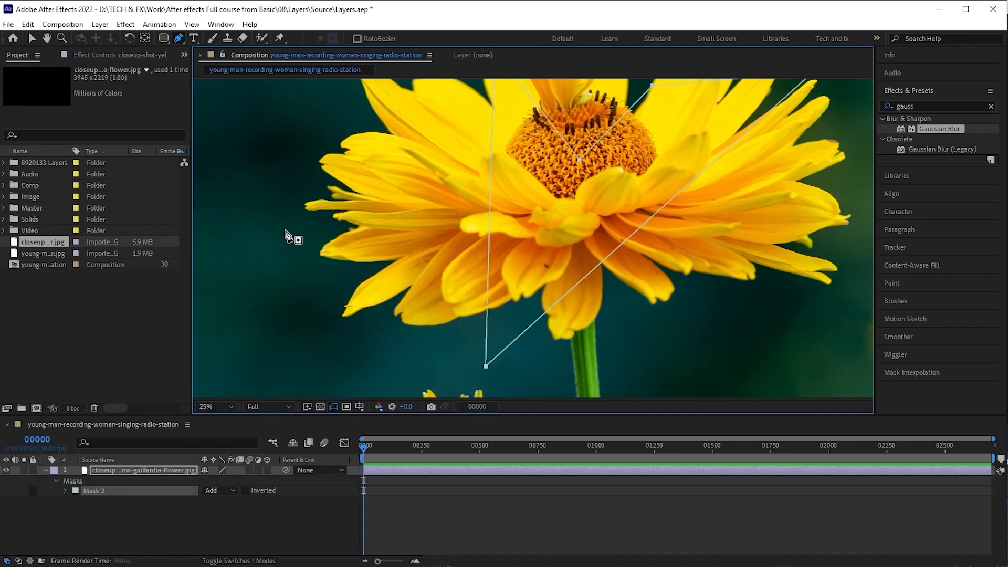
{"action": "key", "text": "Delete"}
Step: Place four straight-line corner points of a new, still open mask around the flower head on the photo layer
{"action": "scroll", "coordinate": [381, 152], "scroll_direction": "down", "scroll_amount": 1}
{"action": "left_click", "coordinate": [380, 146]}
{"action": "left_click", "coordinate": [695, 140]}
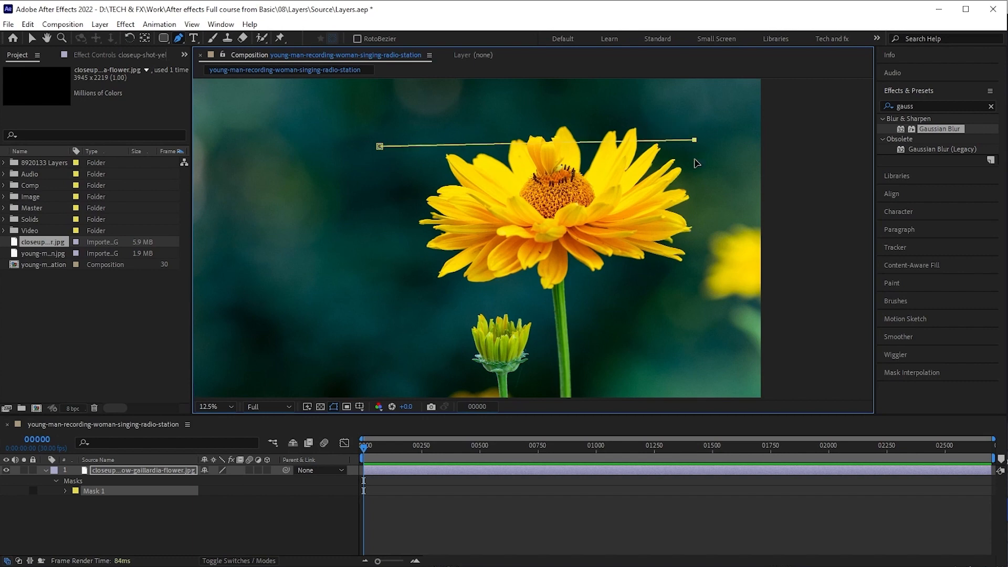
{"action": "left_click", "coordinate": [695, 325]}
{"action": "left_click", "coordinate": [397, 315]}
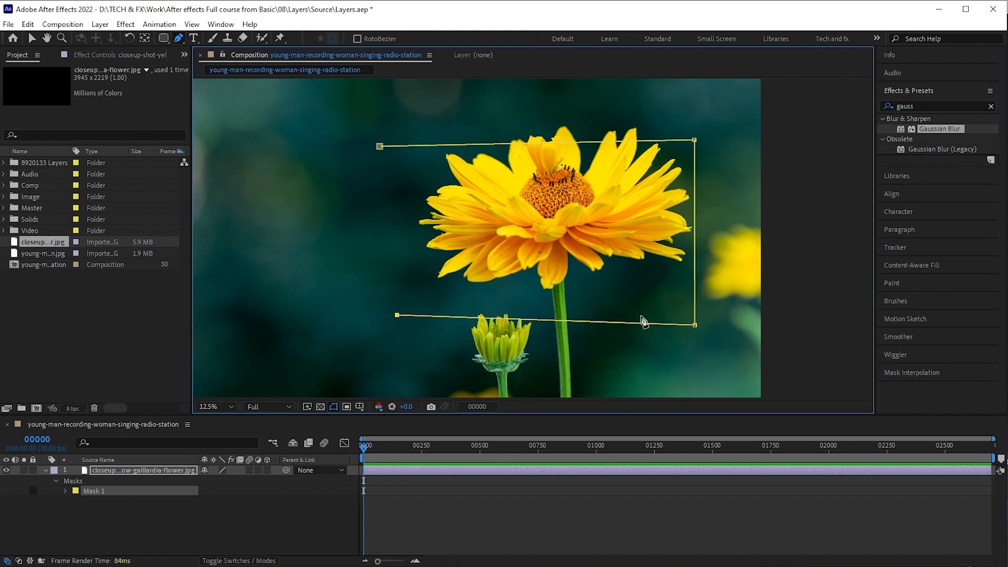
Step: Undo all but the first mask point and place two new points along an exactly horizontal and an exactly vertical line
{"action": "key", "text": "ctrl+z"}
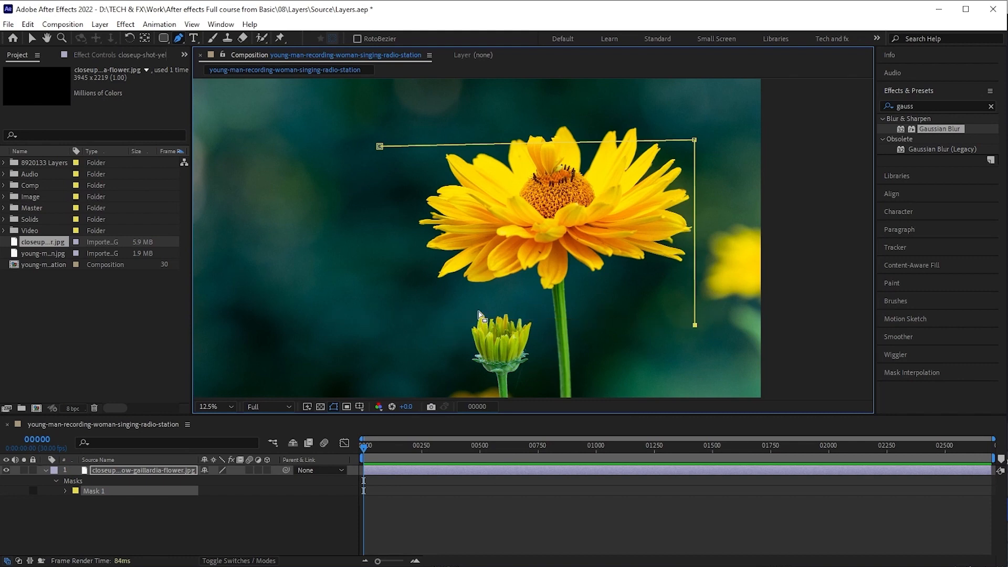
{"action": "key", "text": "ctrl+z"}
{"action": "key", "text": "ctrl+z"}
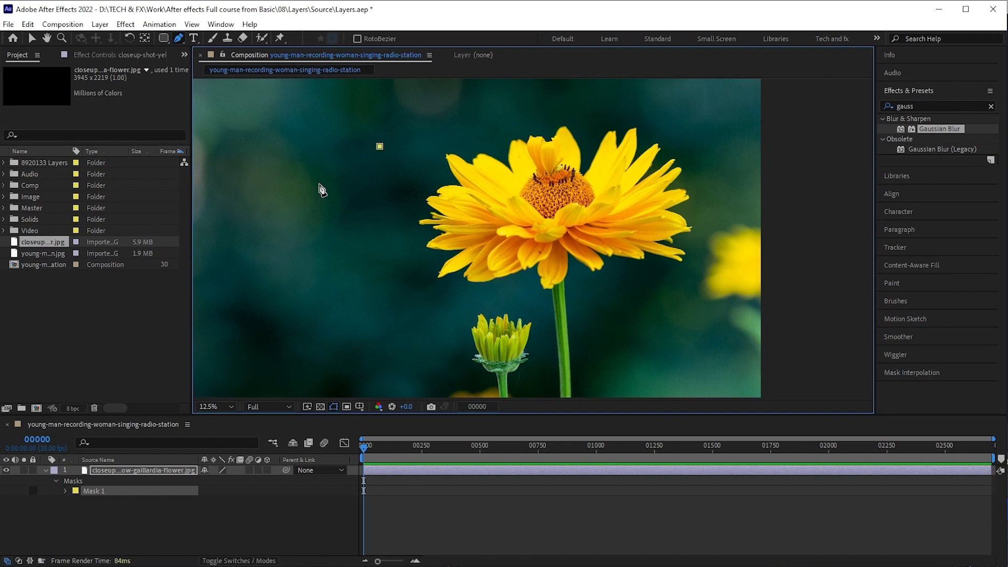
{"action": "left_click", "coordinate": [693, 146]}
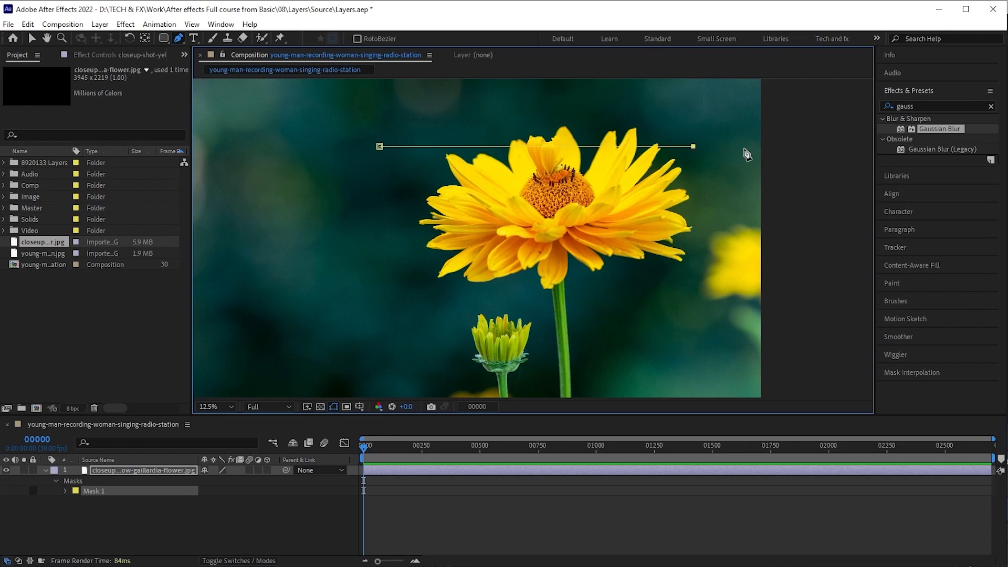
{"action": "left_click", "coordinate": [694, 338]}
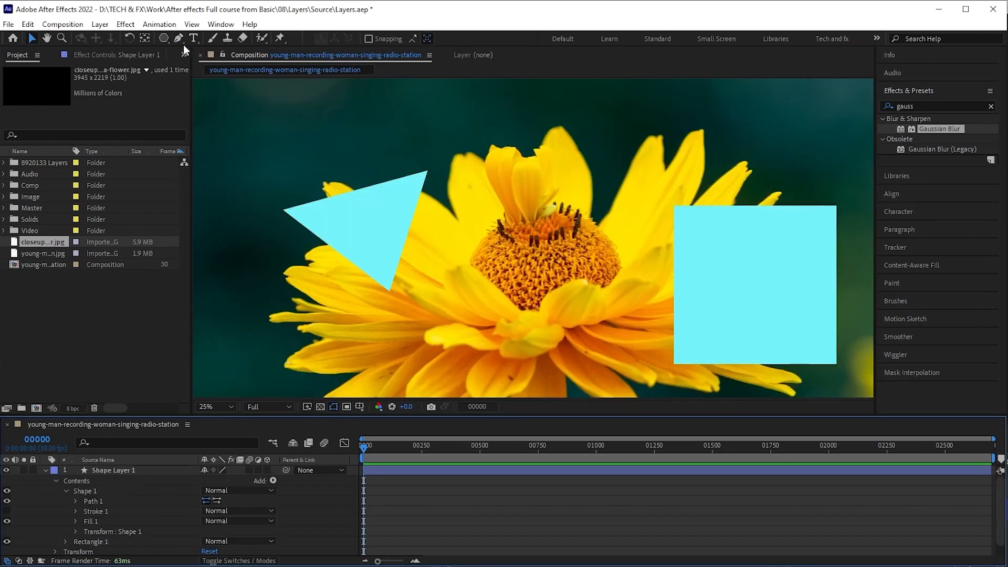
Step: Add a vertex along each of the cyan triangle's three edges with the Add Vertex tool
{"action": "left_click", "coordinate": [184, 42]}
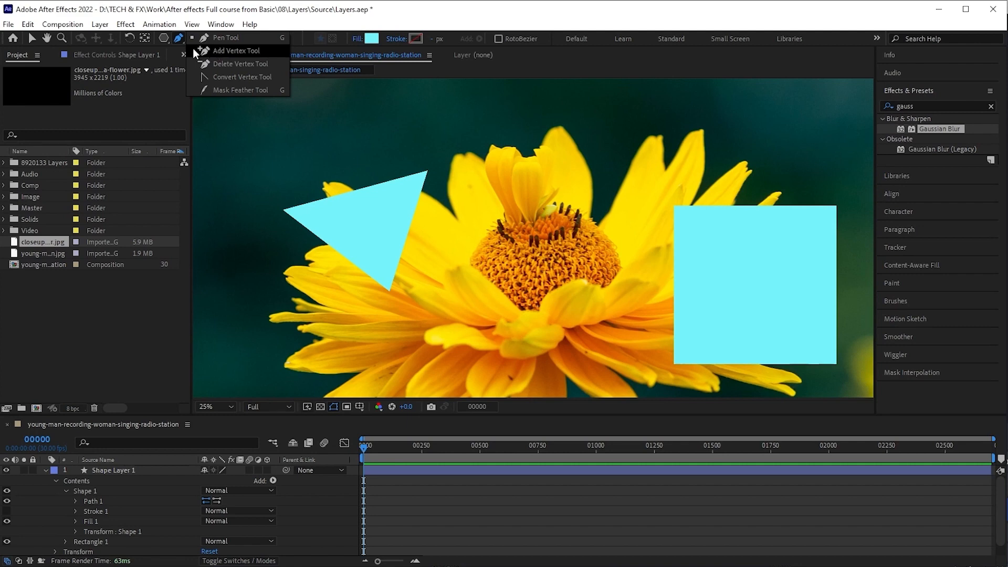
{"action": "key", "text": "v"}
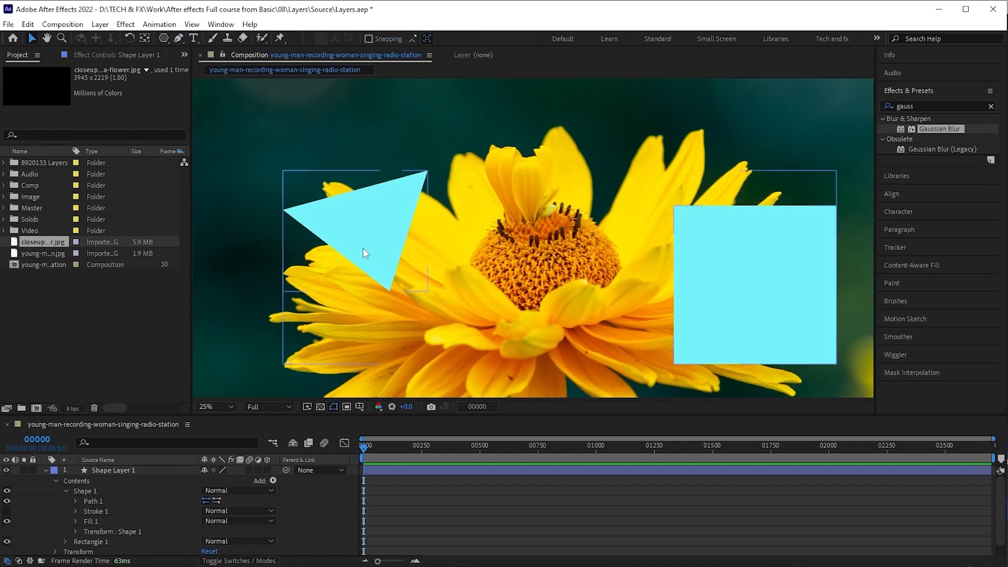
{"action": "left_click", "coordinate": [364, 248]}
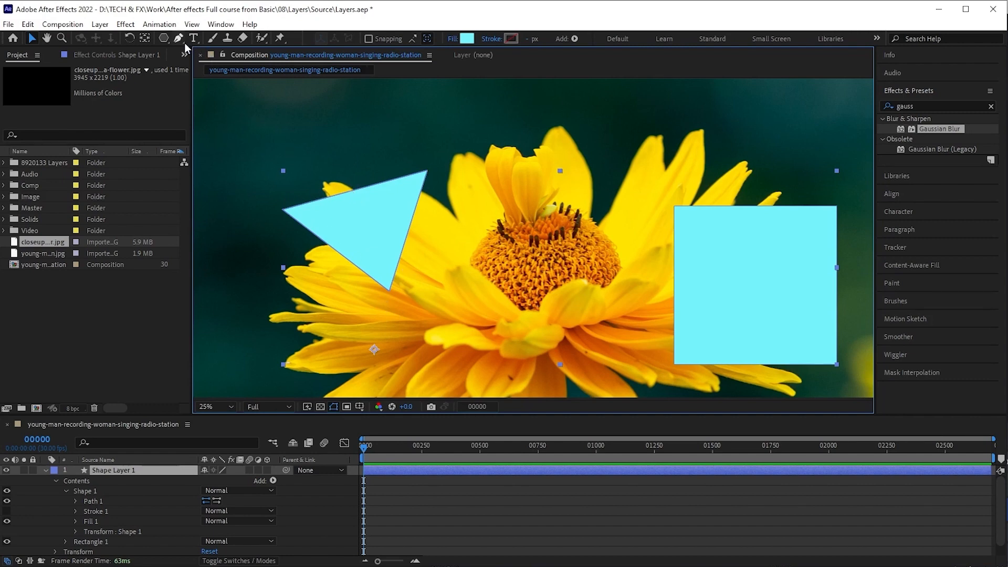
{"action": "left_click_drag", "start_coordinate": [184, 41], "coordinate": [220, 51]}
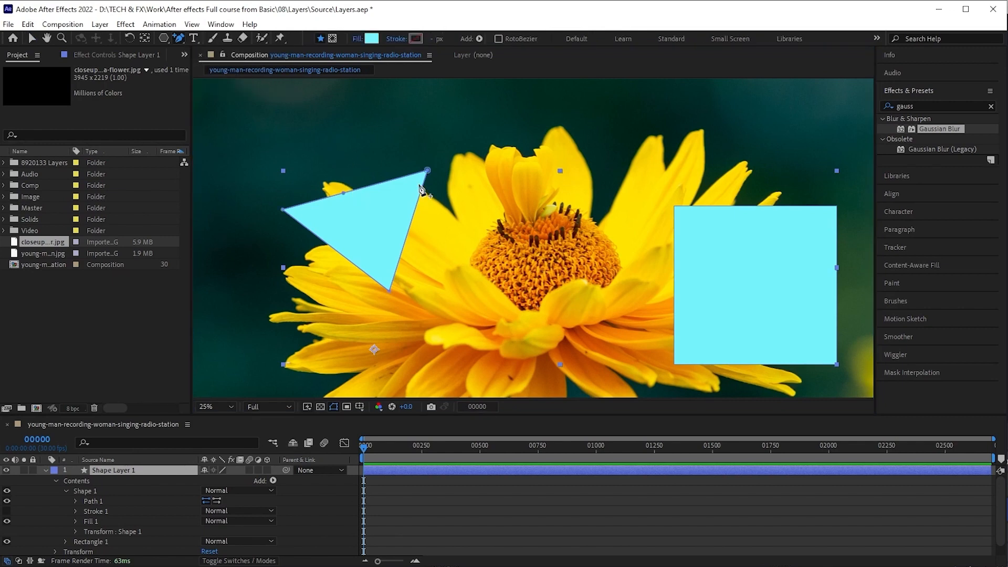
{"action": "left_click", "coordinate": [410, 228]}
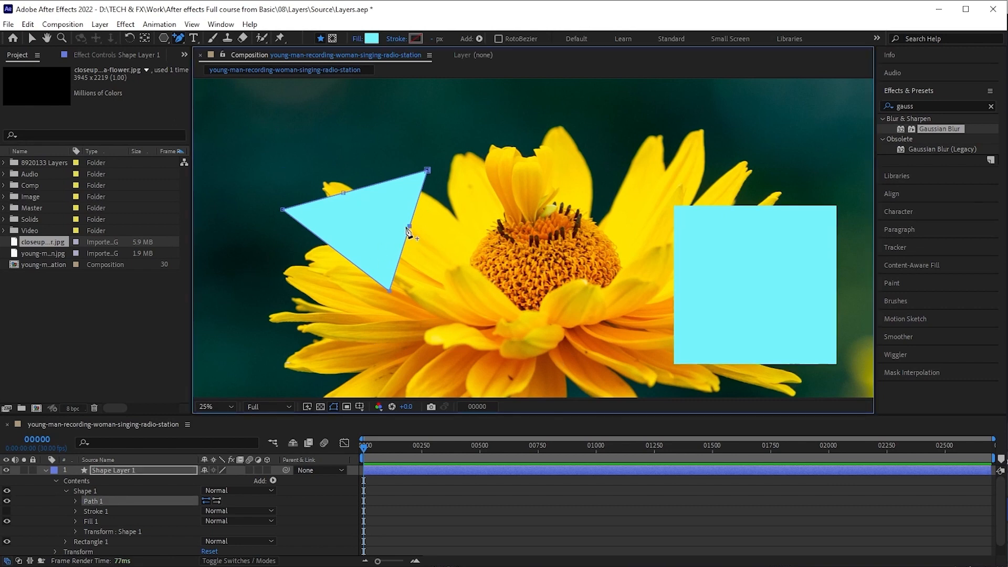
{"action": "left_click", "coordinate": [320, 238]}
Step: Try removing added edge vertices from the cyan triangle, including the one on its right edge, with the Delete Vertex tool
{"action": "left_click", "coordinate": [182, 43]}
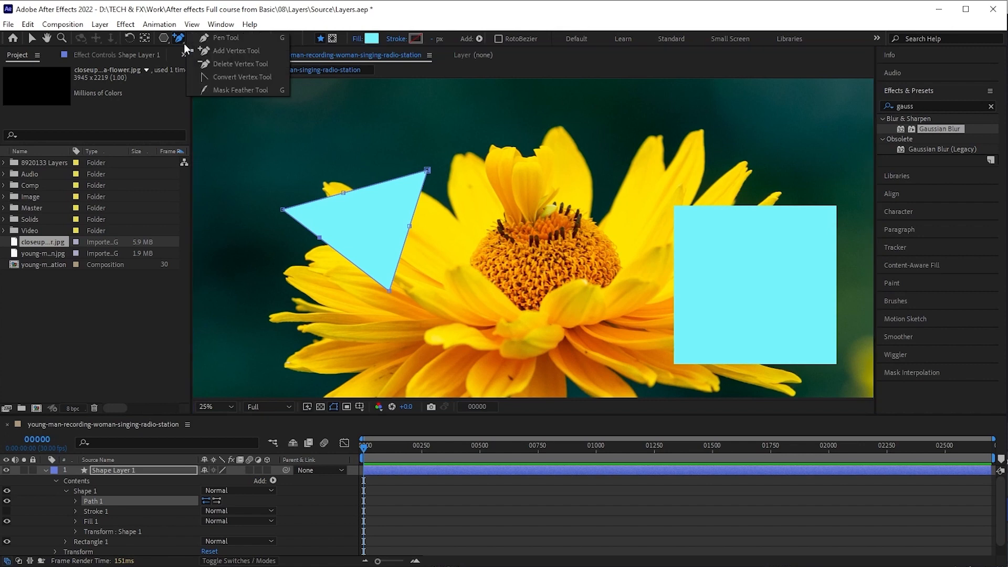
{"action": "left_click", "coordinate": [227, 69]}
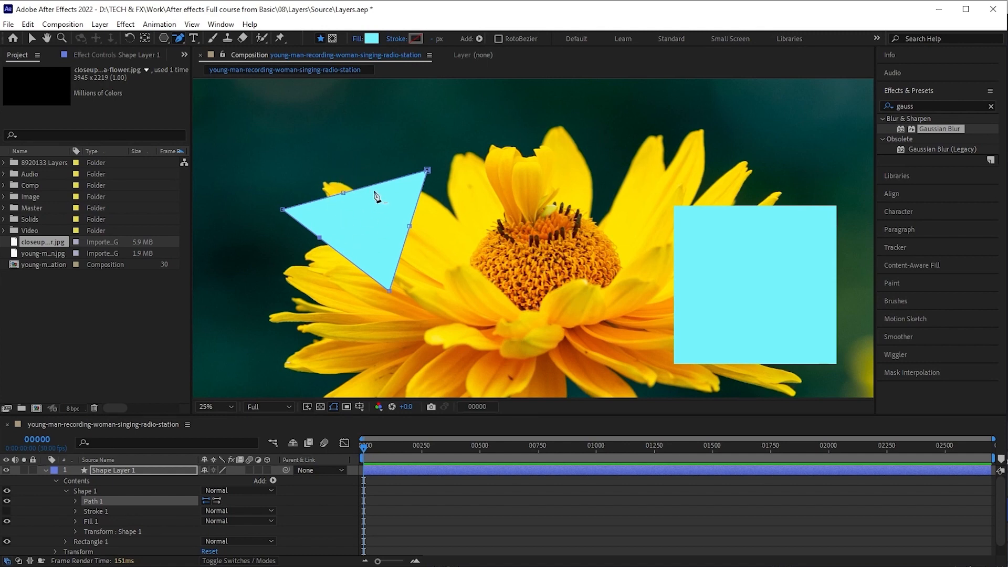
{"action": "left_click", "coordinate": [410, 228]}
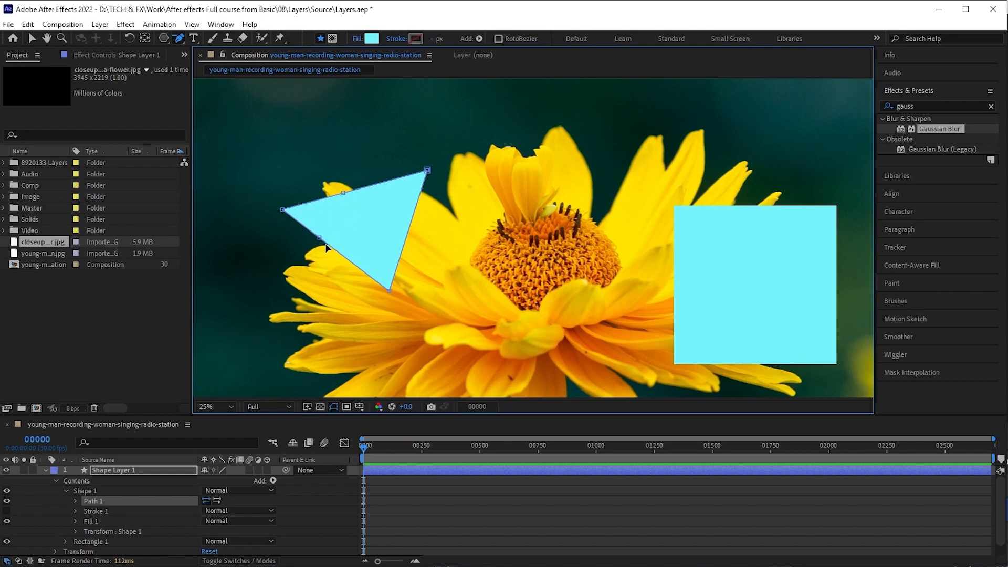
{"action": "left_click_drag", "start_coordinate": [303, 251], "coordinate": [334, 232]}
Step: Curve the triangle's lower-left edge by converting its middle vertex to a smooth point with the Convert Vertex tool and adjusting its handles
{"action": "left_click", "coordinate": [180, 39]}
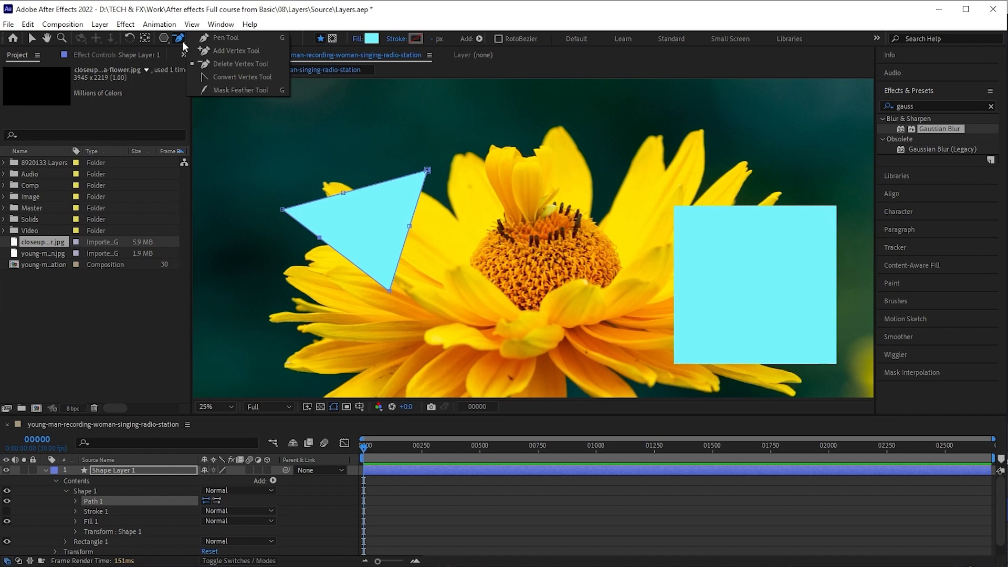
{"action": "left_click", "coordinate": [260, 75]}
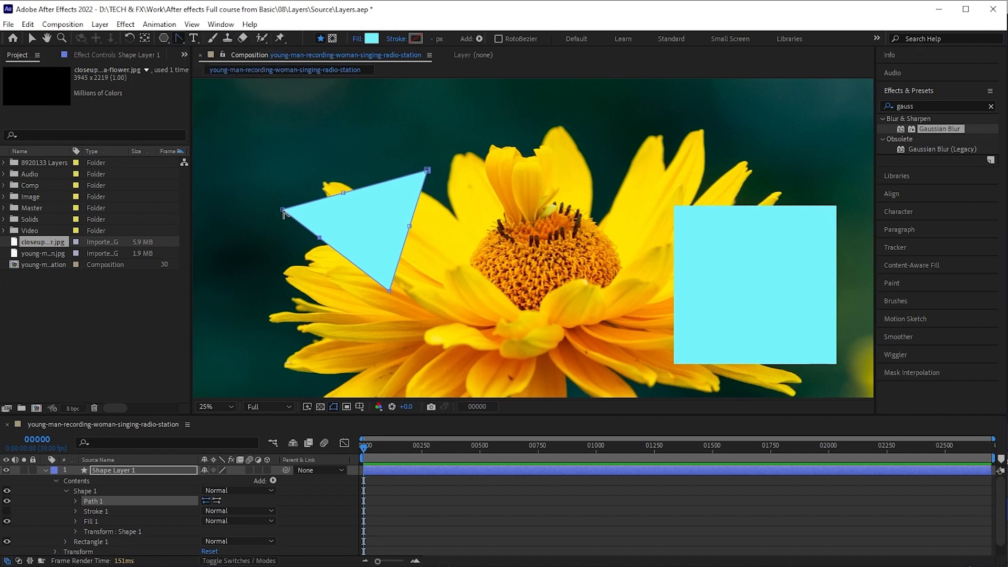
{"action": "left_click", "coordinate": [427, 169]}
{"action": "left_click", "coordinate": [319, 239]}
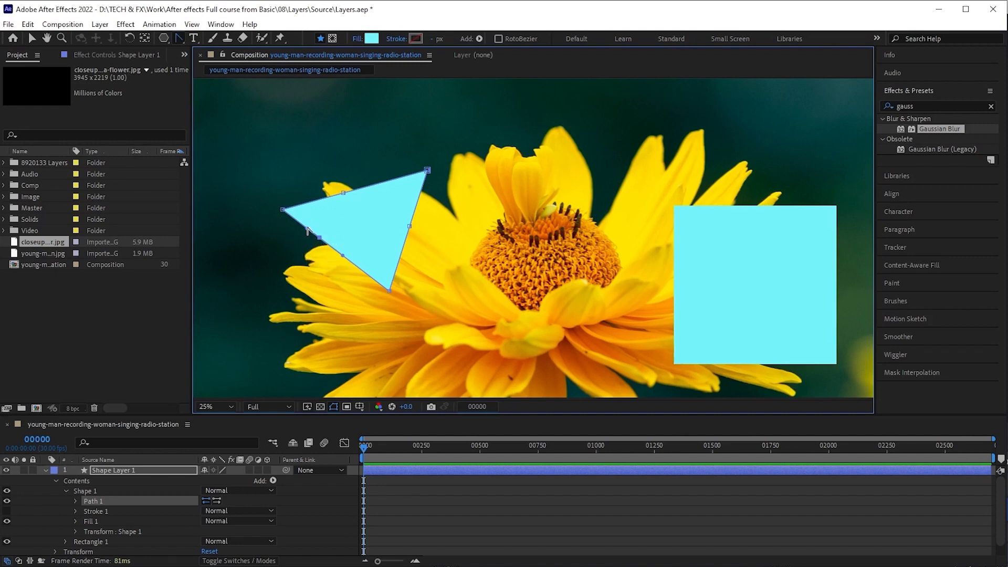
{"action": "left_click_drag", "start_coordinate": [307, 229], "coordinate": [318, 310]}
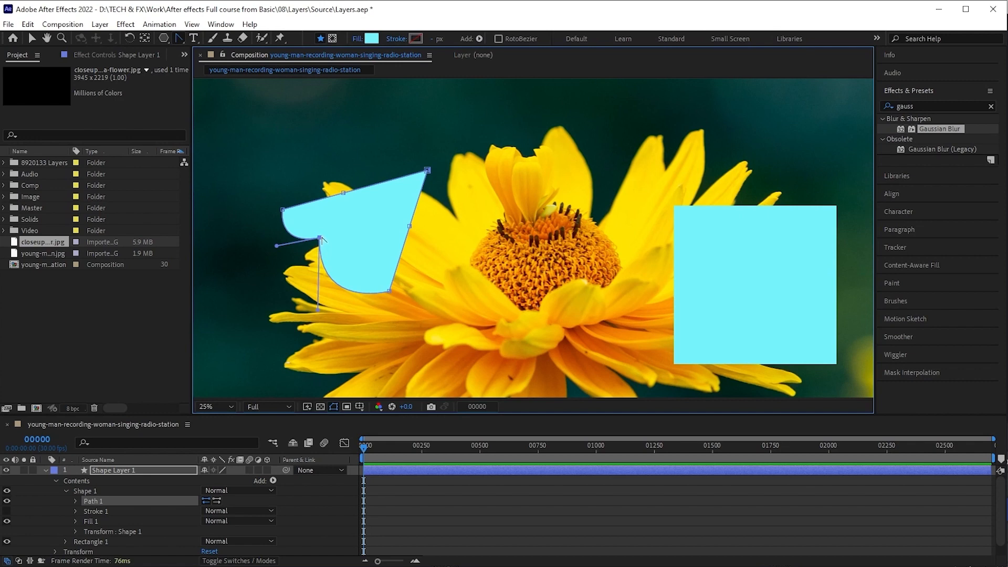
Step: Convert the curved vertex on the triangle's lower-left edge back to a corner point
{"action": "left_click", "coordinate": [319, 238]}
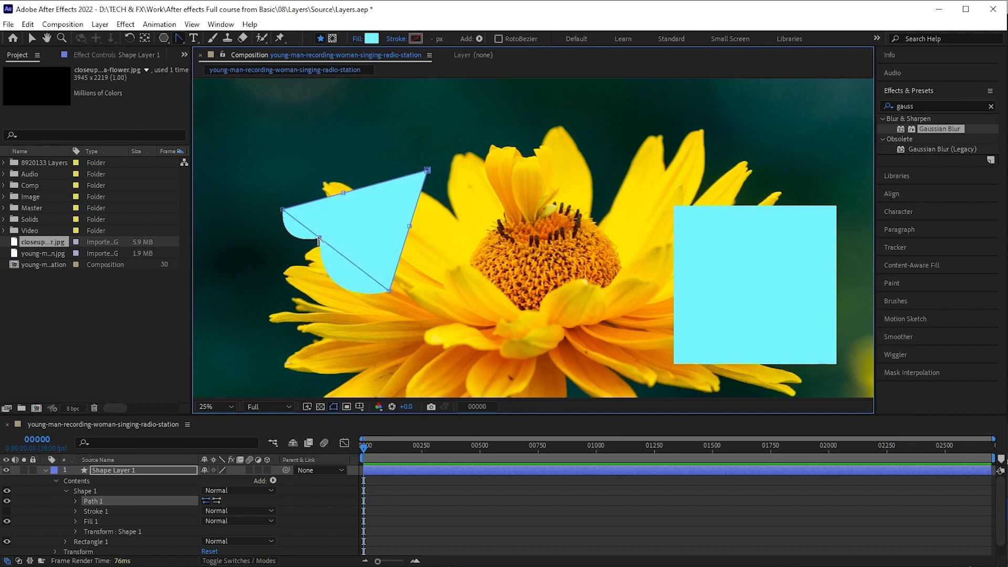
{"action": "left_click", "coordinate": [284, 210]}
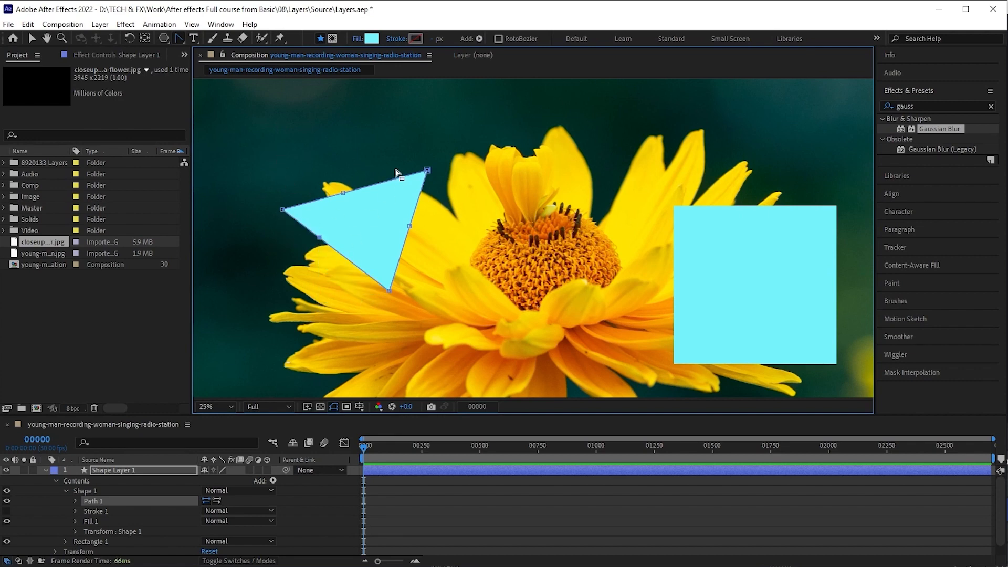
{"action": "left_click", "coordinate": [180, 38]}
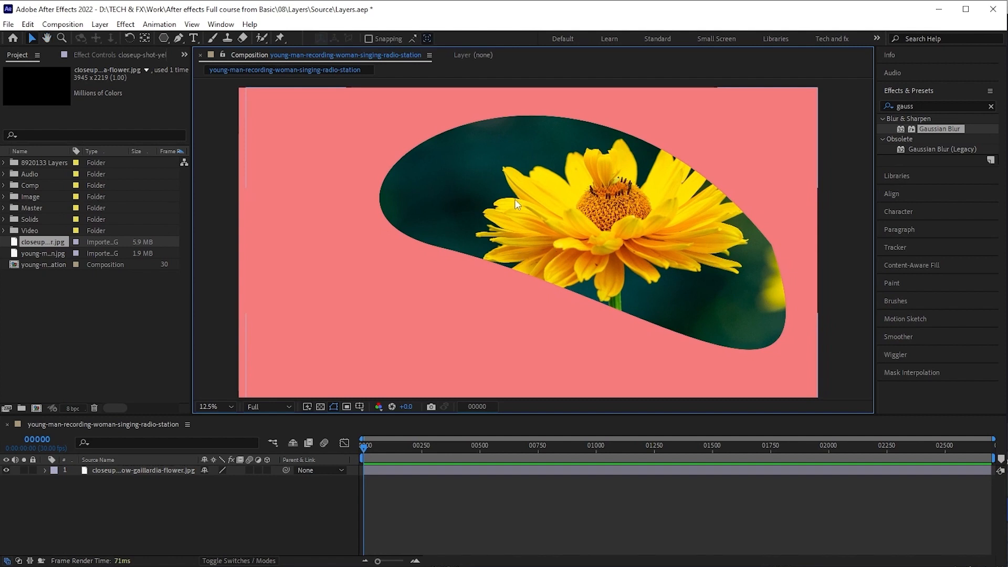
Step: Add a feather point on the lower-left edge of the flower layer's Mask 1 with the Mask Feather tool and extend it well outward
{"action": "left_click", "coordinate": [168, 470]}
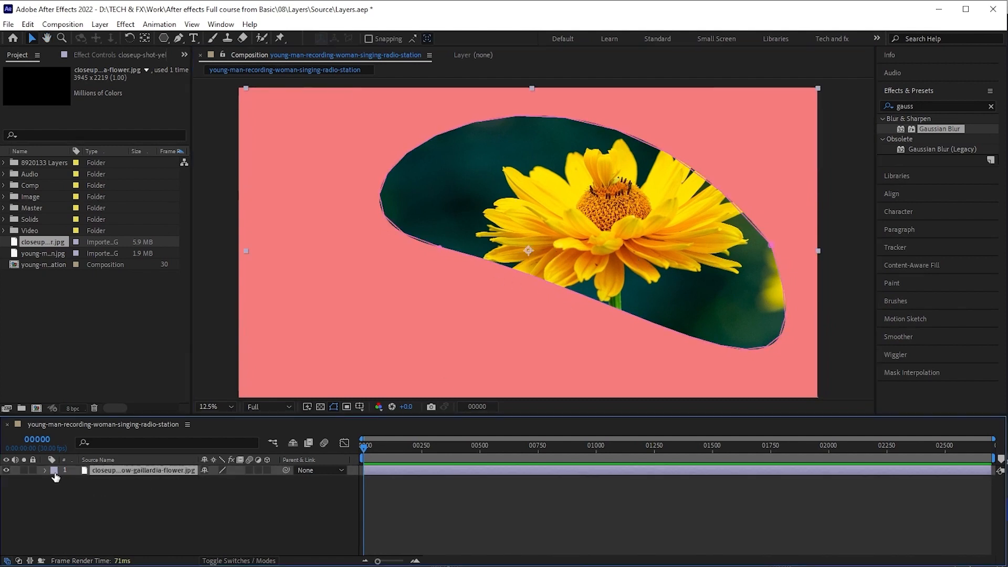
{"action": "left_click", "coordinate": [181, 39]}
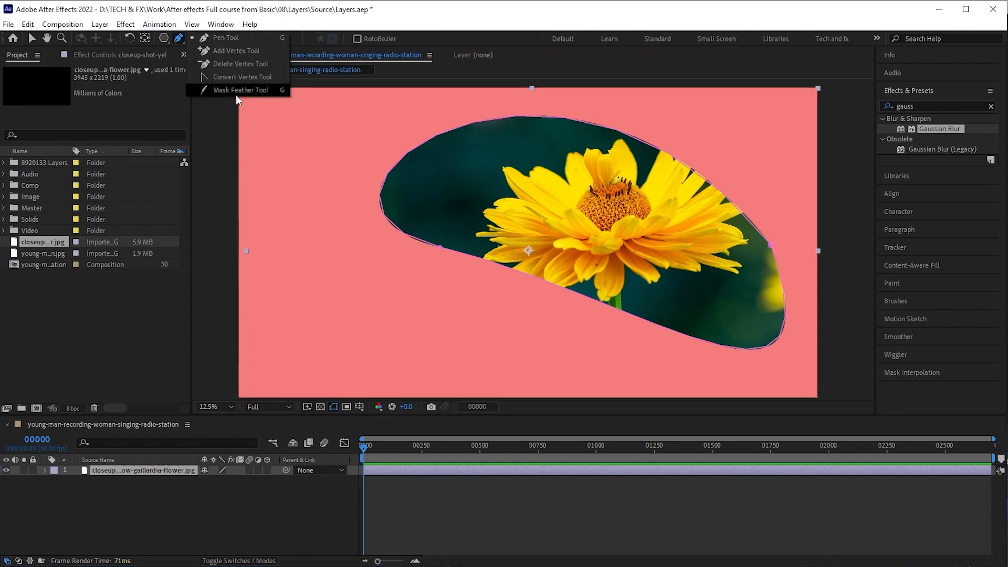
{"action": "left_click", "coordinate": [235, 91]}
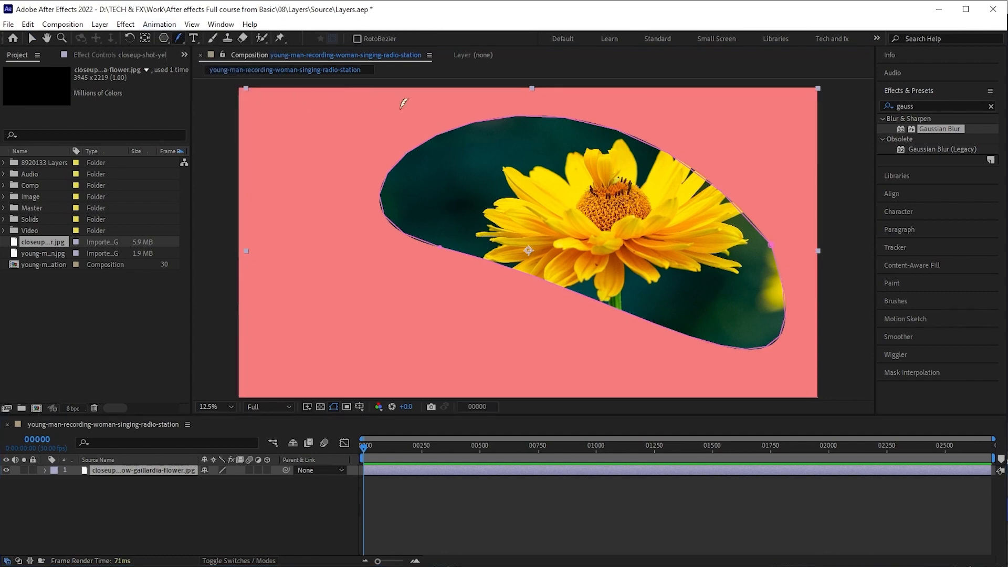
{"action": "left_click", "coordinate": [46, 470]}
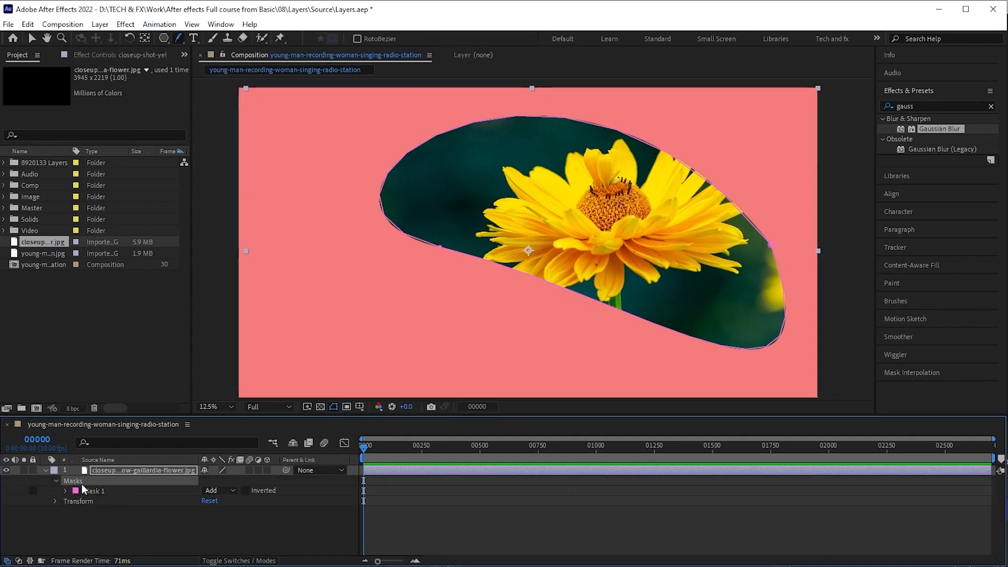
{"action": "left_click", "coordinate": [95, 491]}
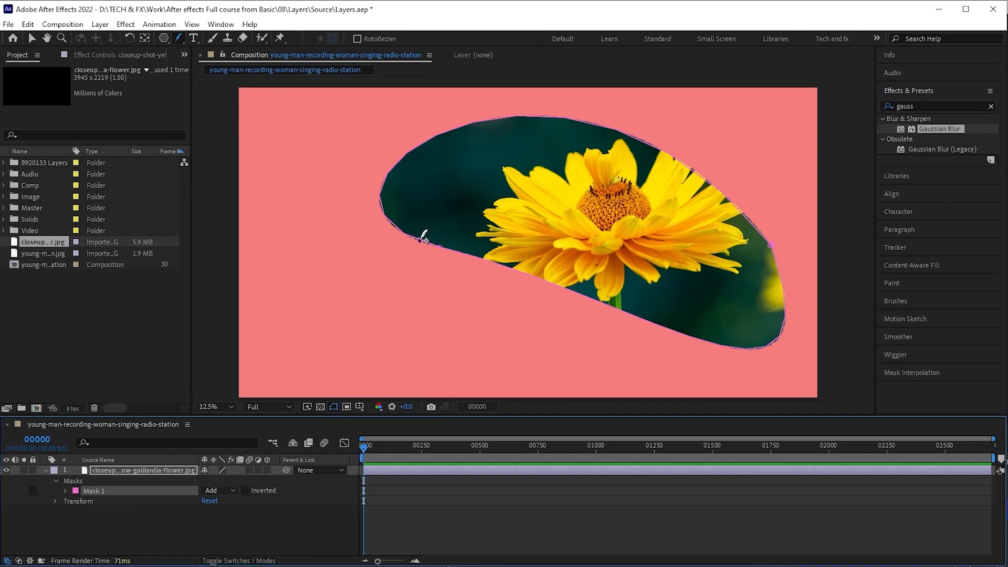
{"action": "left_click", "coordinate": [420, 241]}
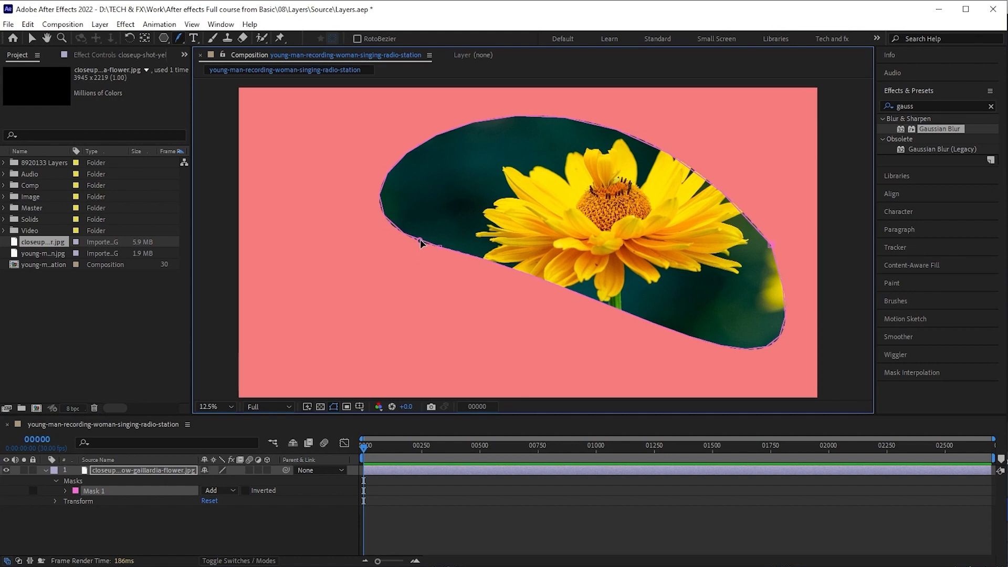
{"action": "left_click_drag", "start_coordinate": [421, 239], "coordinate": [404, 293]}
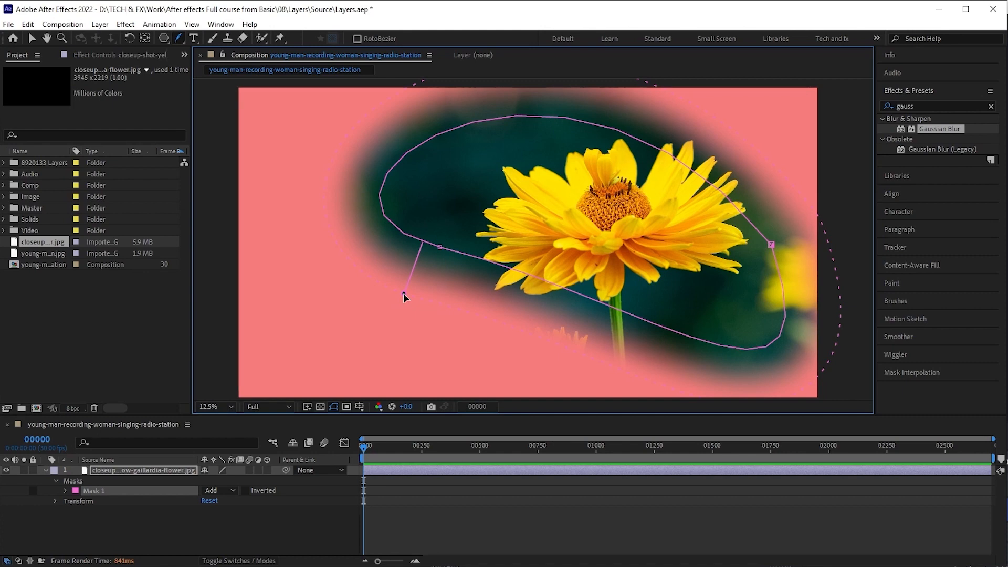
{"action": "left_click_drag", "start_coordinate": [404, 294], "coordinate": [380, 312]}
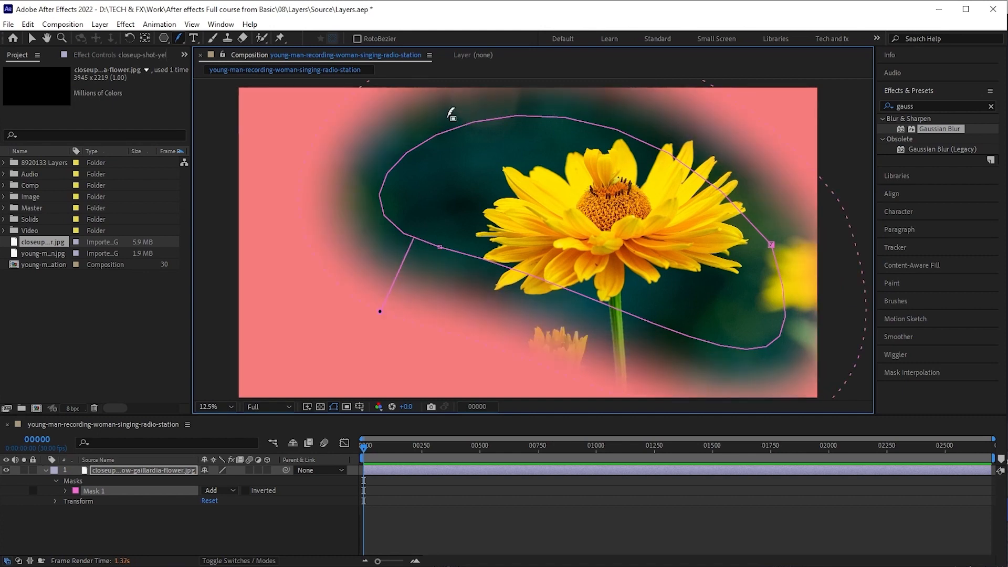
Step: Add a short feather on the mask's upper-left edge and a wider one on its upper-right edge, both extending outward
{"action": "left_click", "coordinate": [455, 129]}
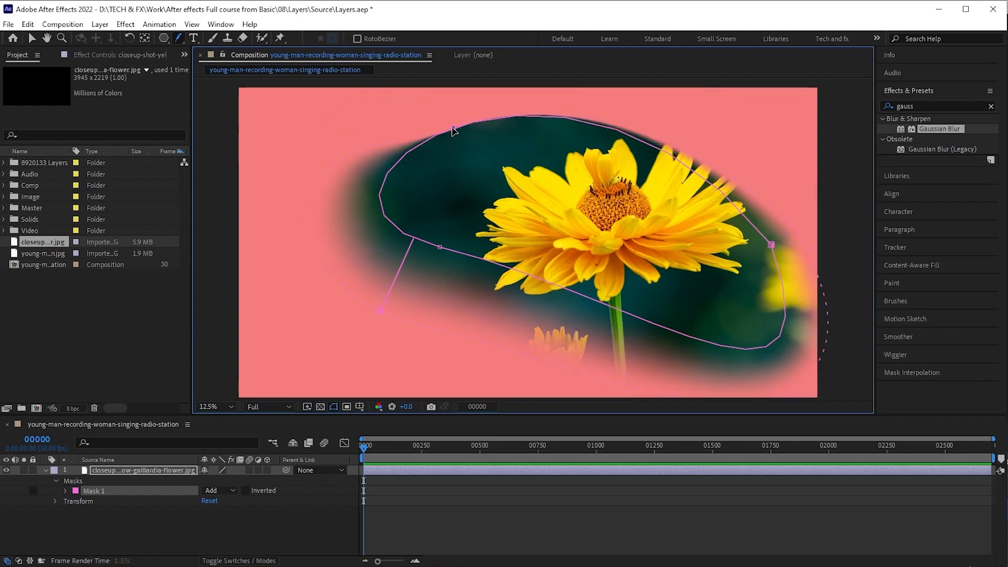
{"action": "left_click_drag", "start_coordinate": [452, 131], "coordinate": [454, 108]}
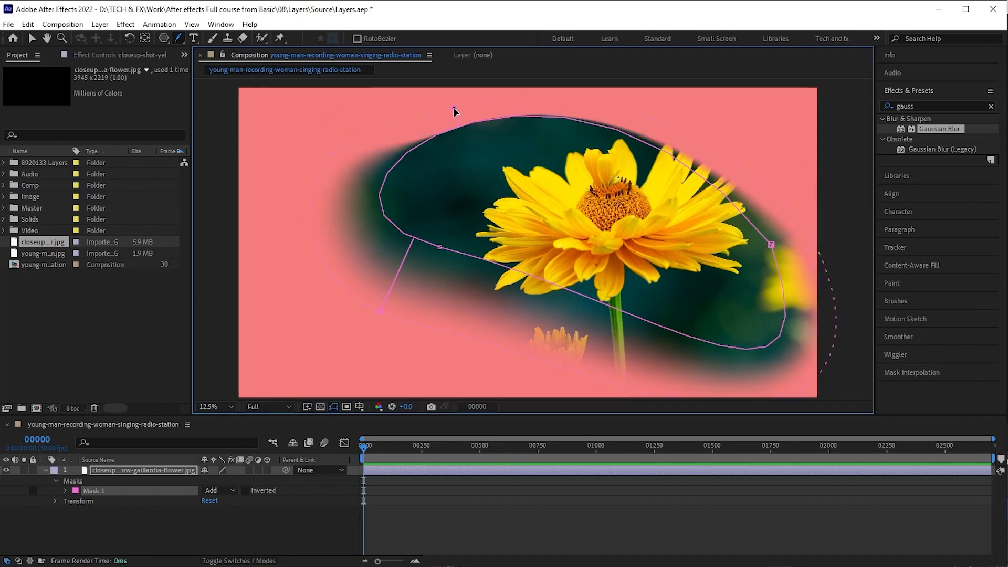
{"action": "left_click", "coordinate": [772, 246]}
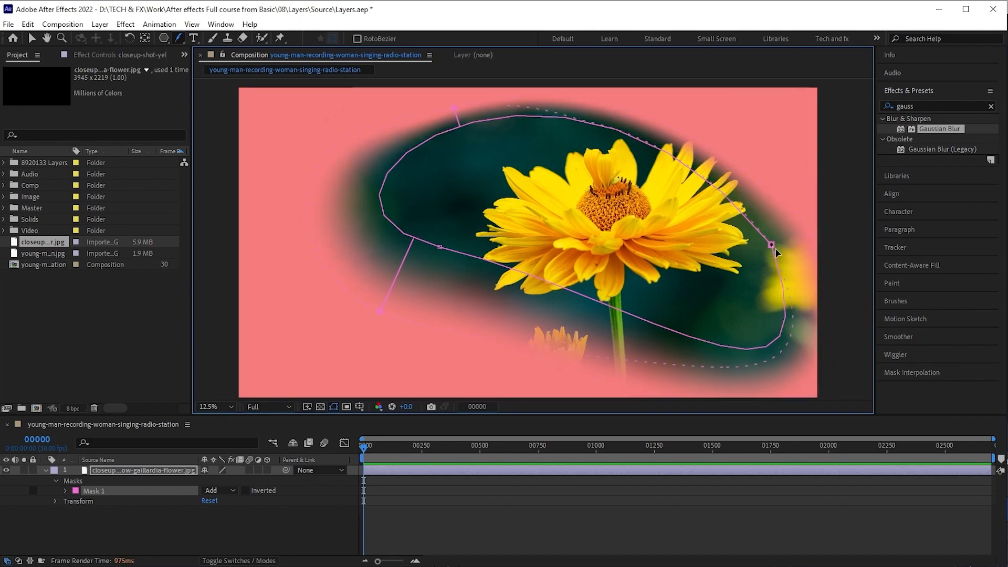
{"action": "left_click_drag", "start_coordinate": [771, 246], "coordinate": [779, 140]}
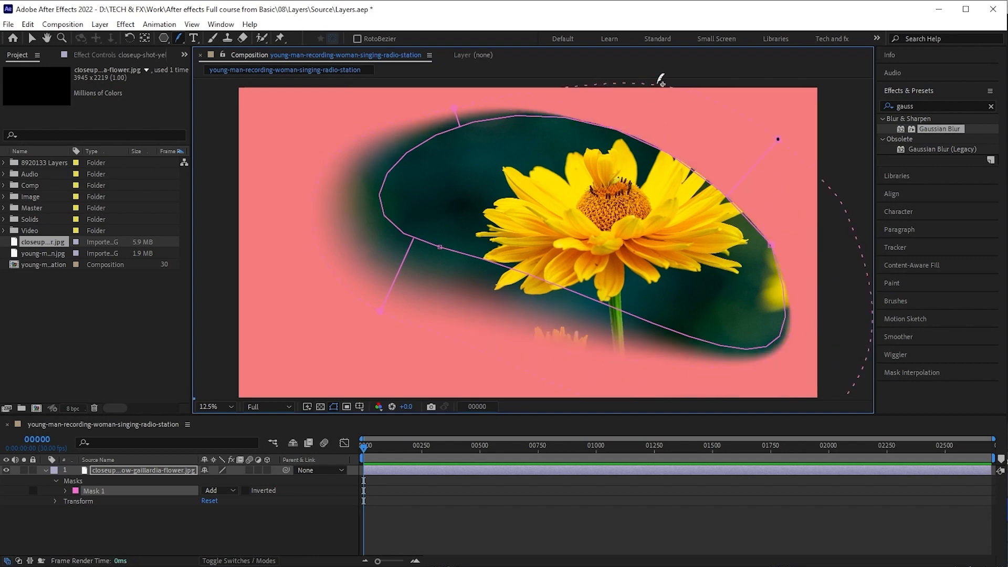
Step: Add a feather point on the mask's upper edge between the two existing ones and extend the upper-right feather further outward
{"action": "left_click_drag", "start_coordinate": [667, 83], "coordinate": [654, 109]}
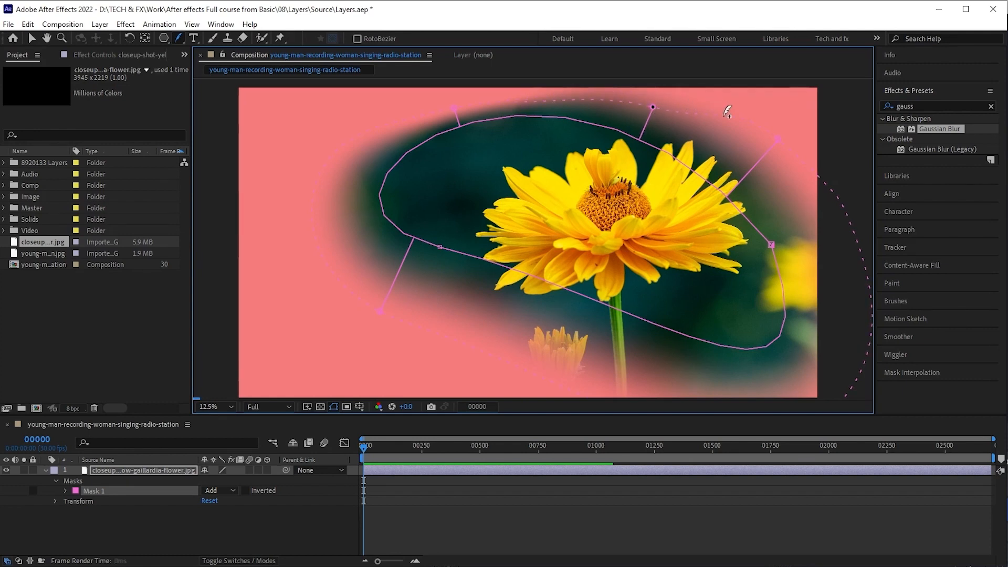
{"action": "left_click_drag", "start_coordinate": [779, 139], "coordinate": [794, 120]}
{"action": "key", "text": "comma"}
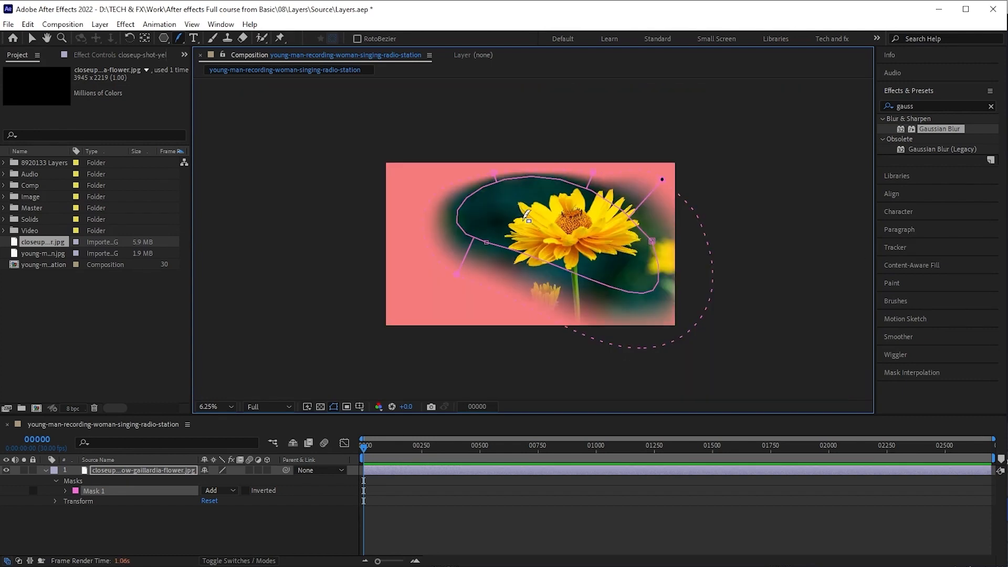
{"action": "key", "text": "period"}
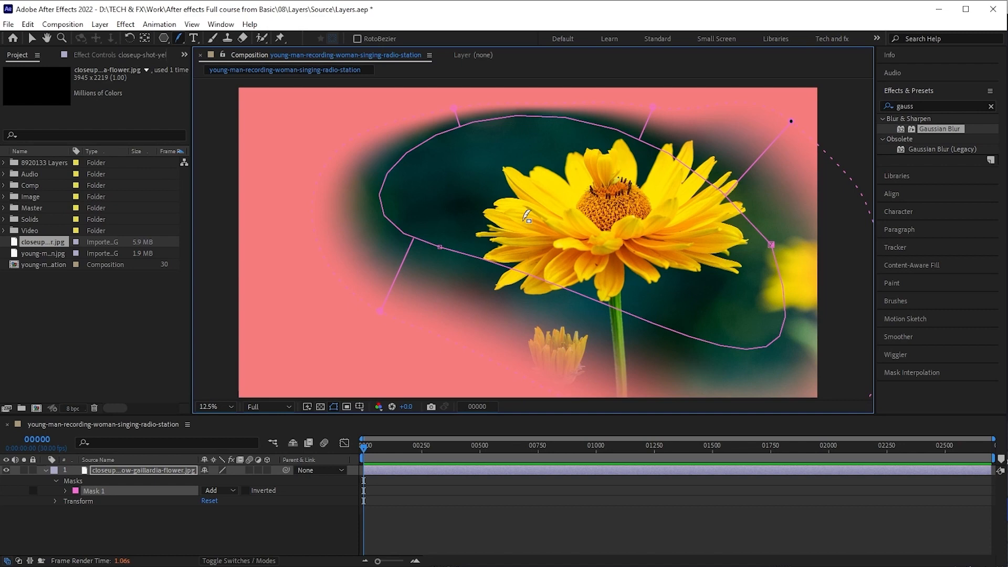